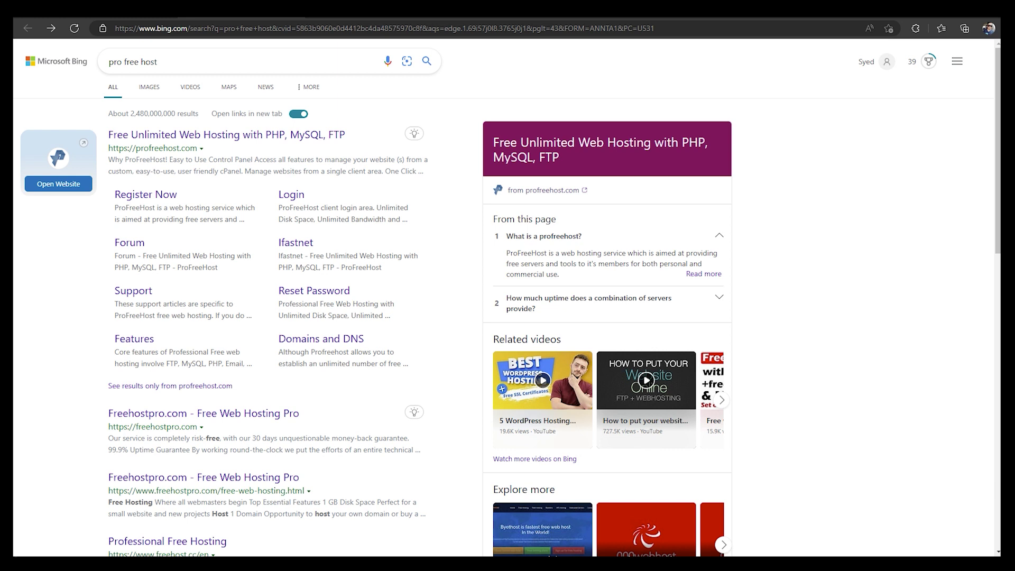
Step: Go to the profreehost.com site from the top Bing result 'Free Unlimited Web Hosting with PHP, MySQL, FTP'
click(161, 62)
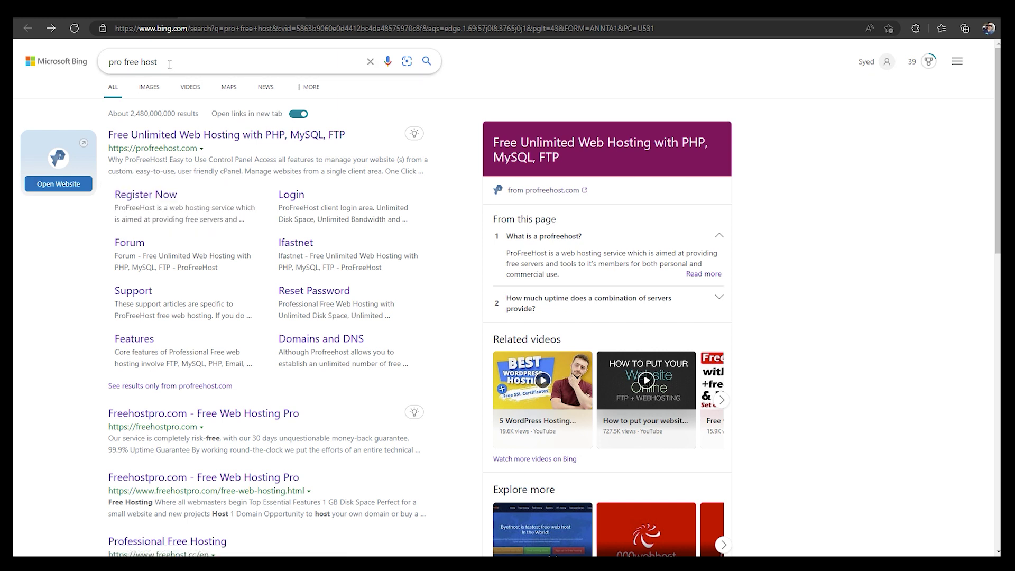
drag(157, 62, 79, 63)
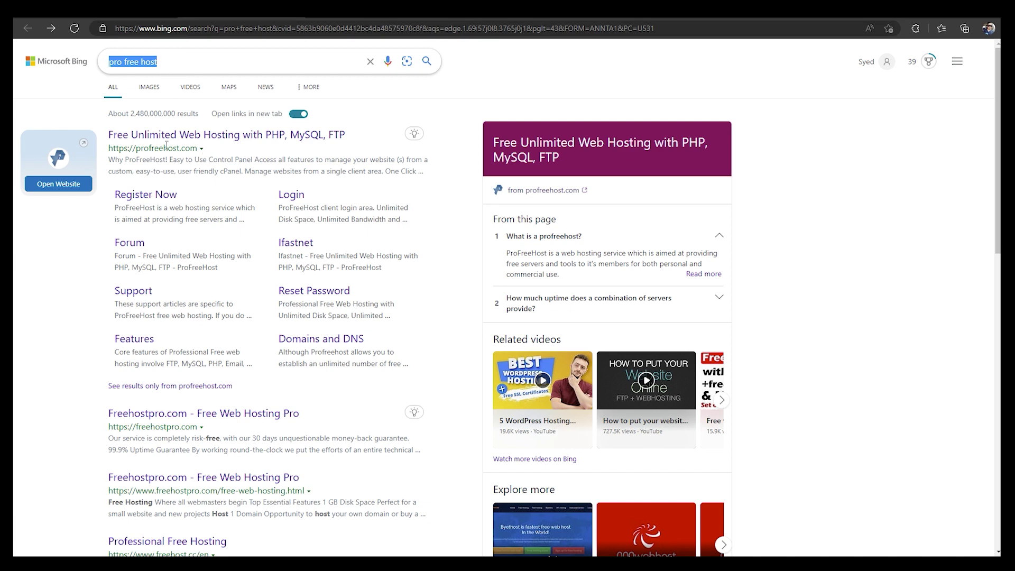
click(193, 135)
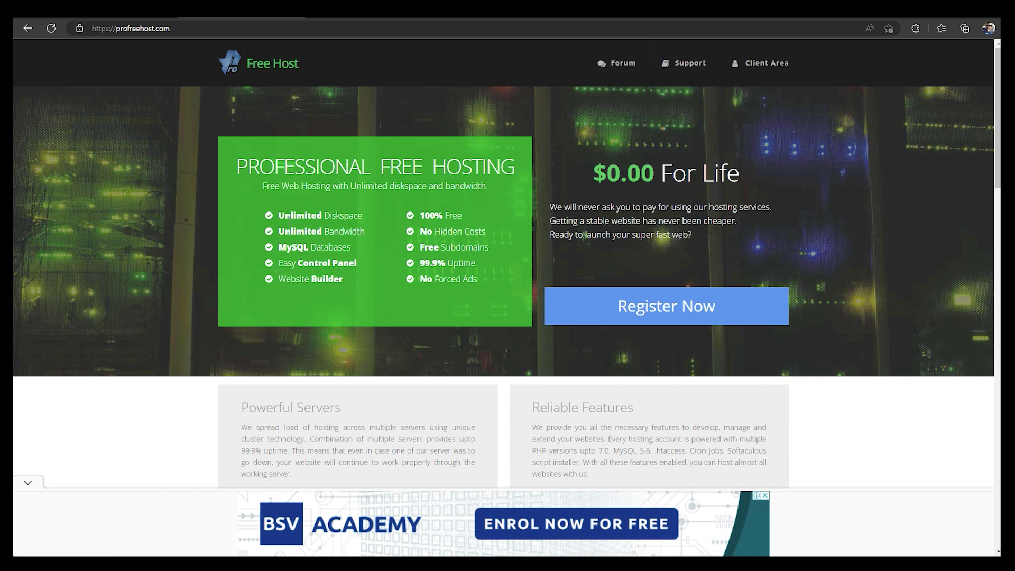
drag(279, 215, 363, 220)
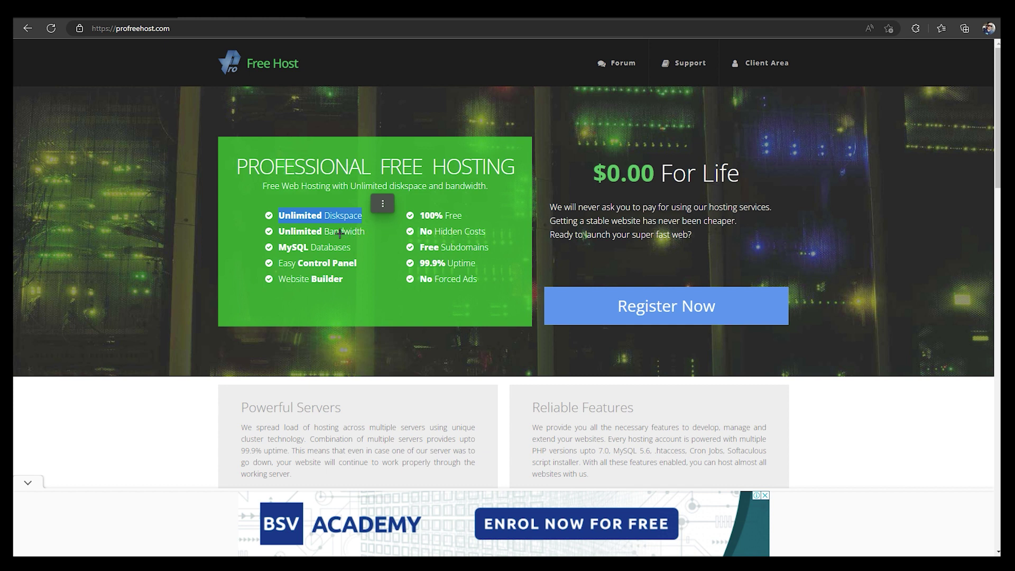
click(363, 231)
drag(365, 233, 276, 237)
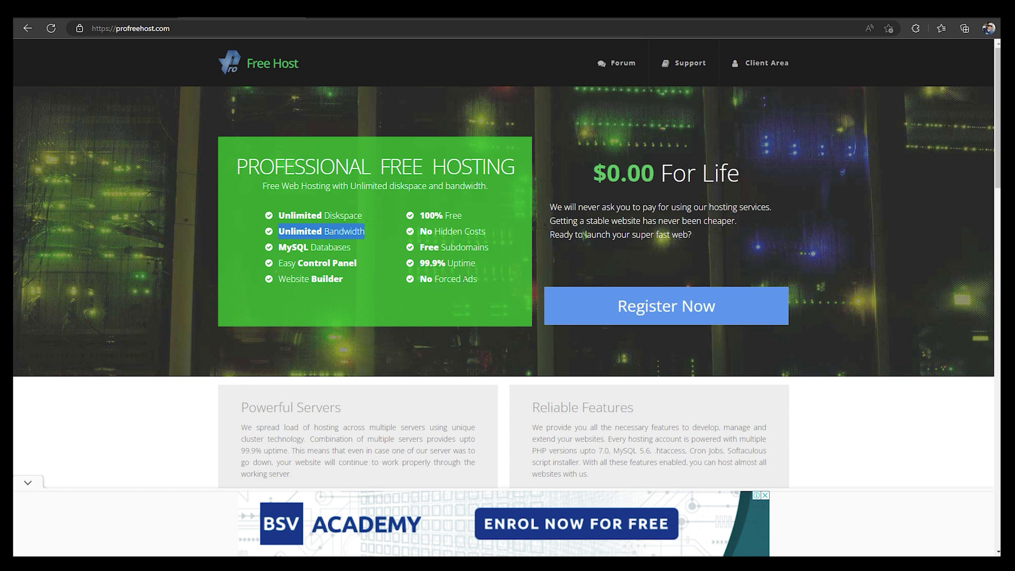
drag(479, 279, 421, 282)
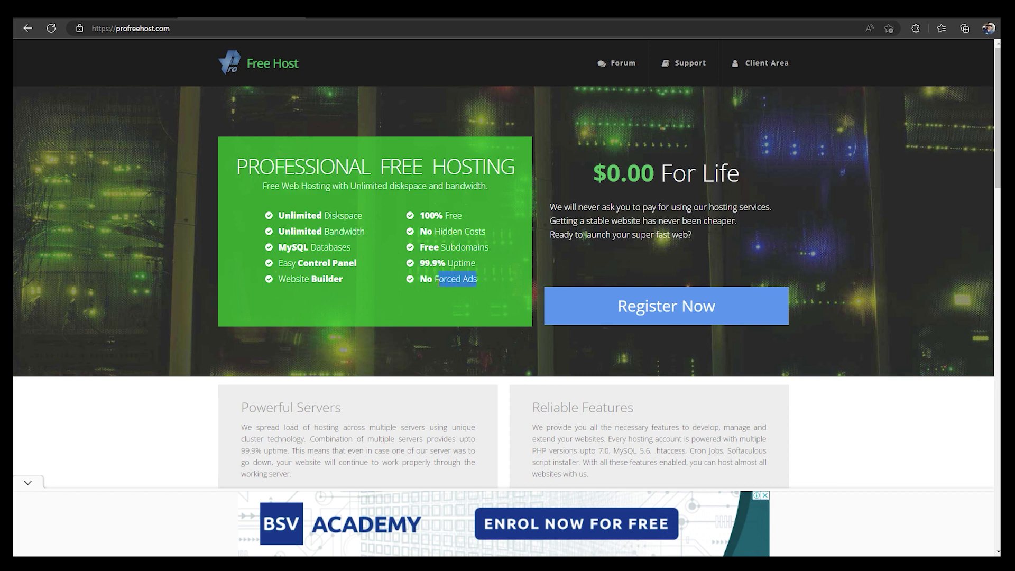
right_click(424, 279)
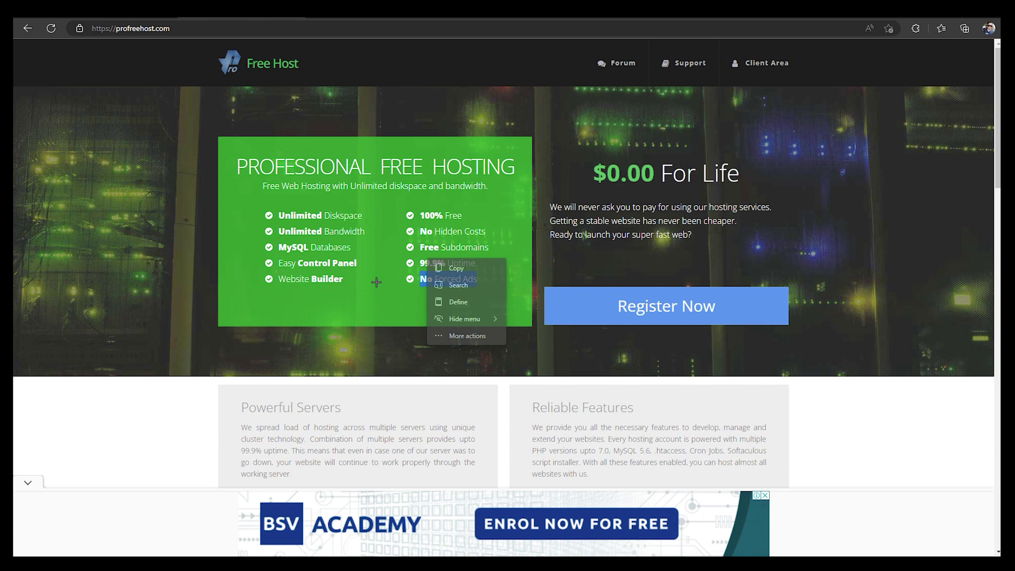
click(448, 266)
scroll(446, 384, down, 2)
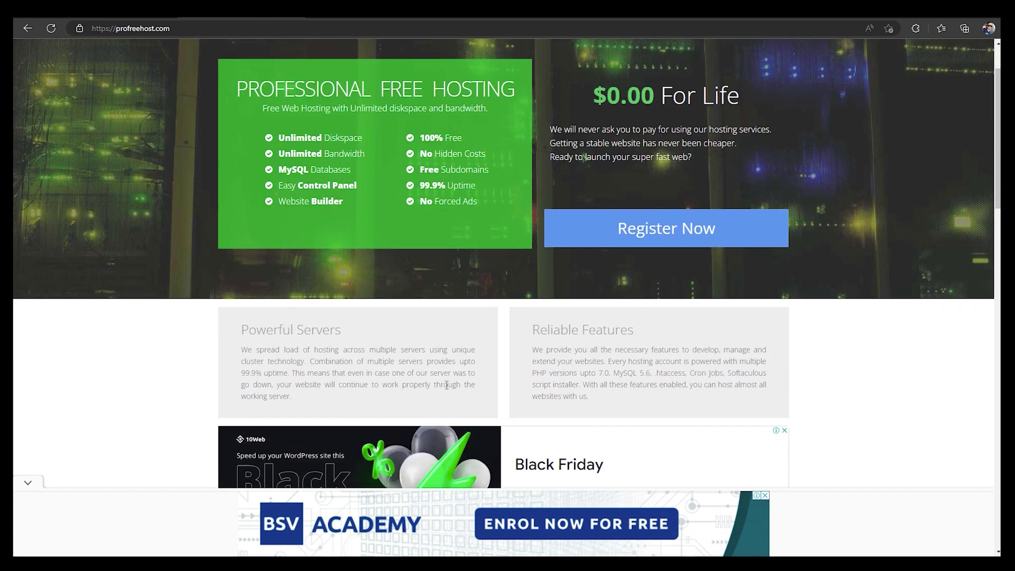
scroll(445, 385, down, 6)
scroll(556, 357, up, 8)
scroll(648, 314, up, 2)
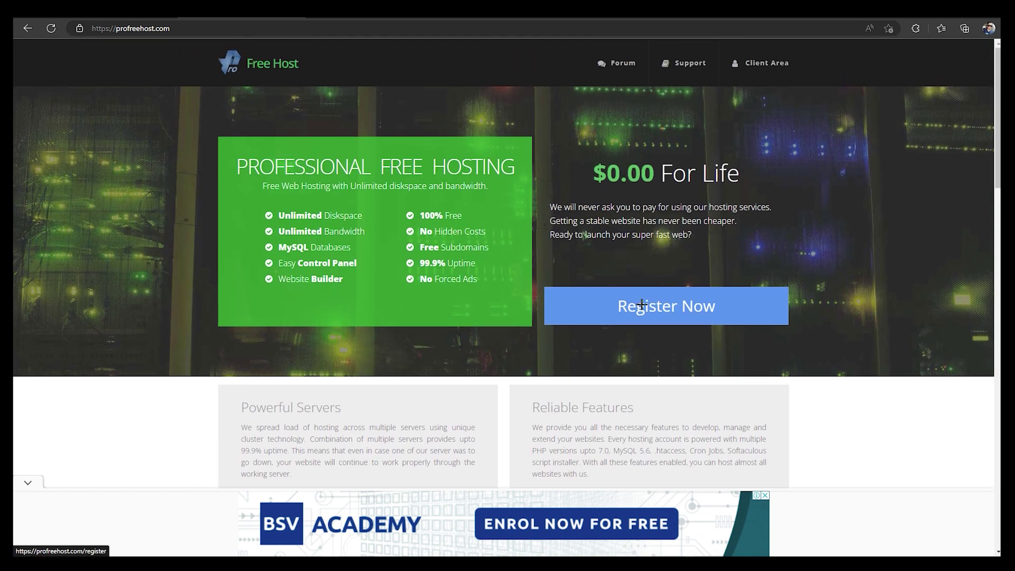
Step: Start Register Now and review the Activate Account notice on the client accounts page
click(642, 305)
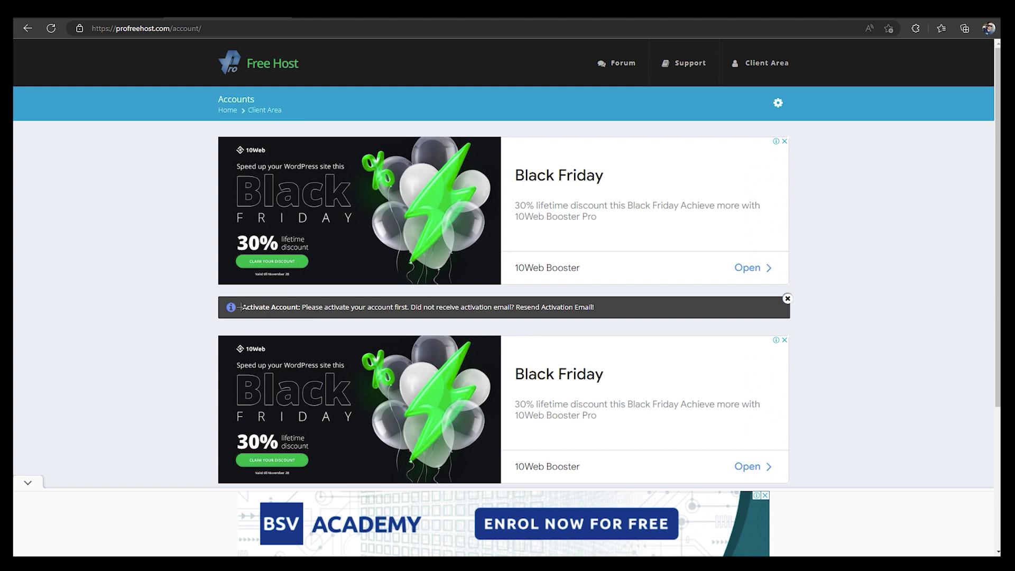
drag(243, 306, 316, 308)
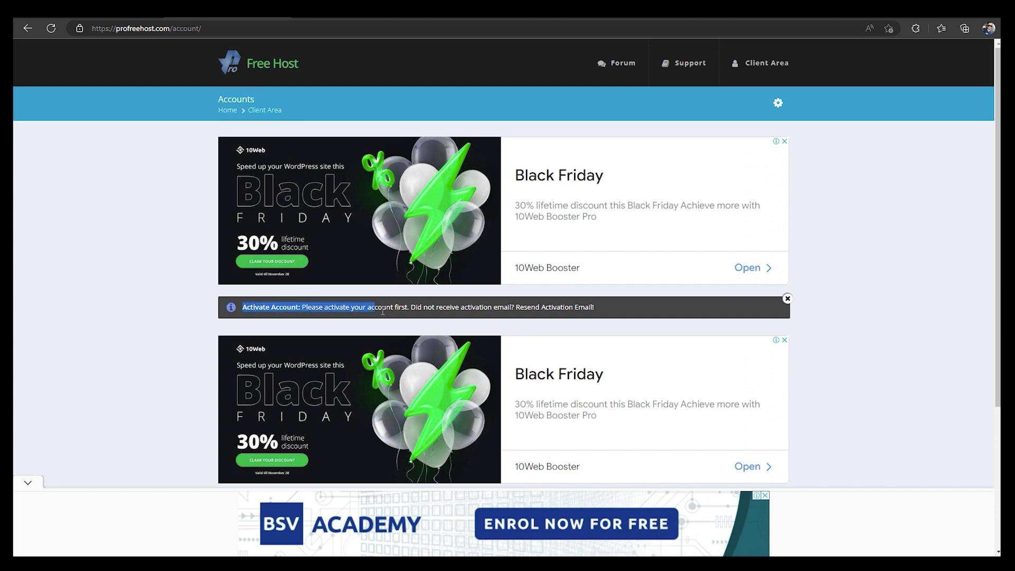
drag(316, 308, 593, 307)
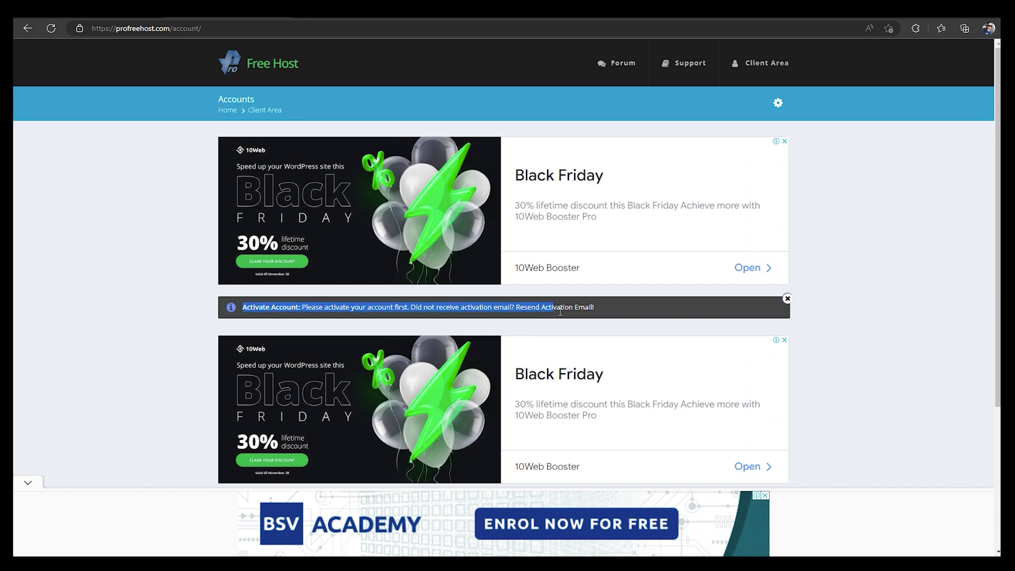
click(195, 268)
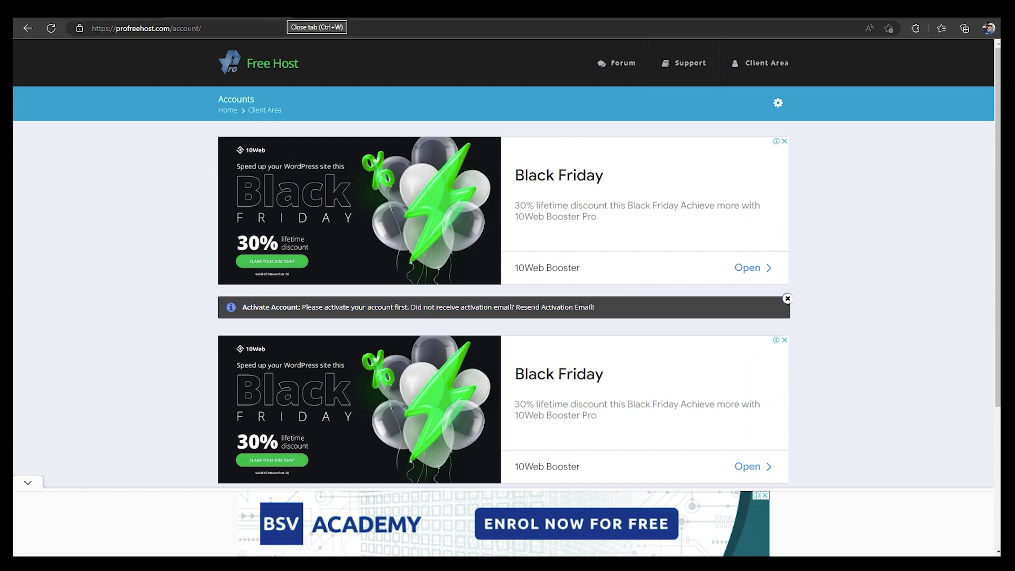
Step: Reload the accounts page showing no hosting account yet, then begin Create New Account
key(F5)
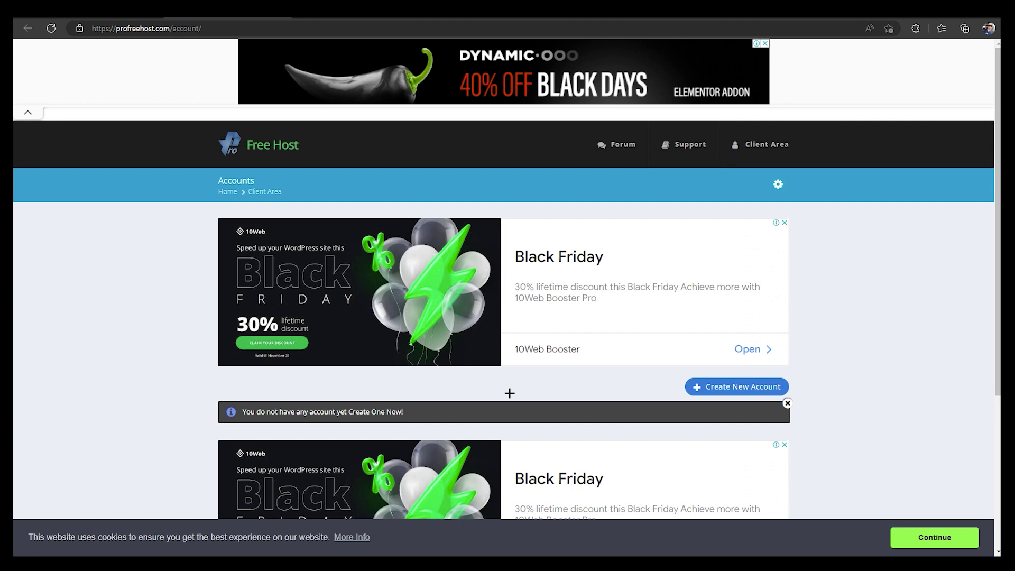
scroll(381, 395, down, 2)
drag(238, 256, 413, 258)
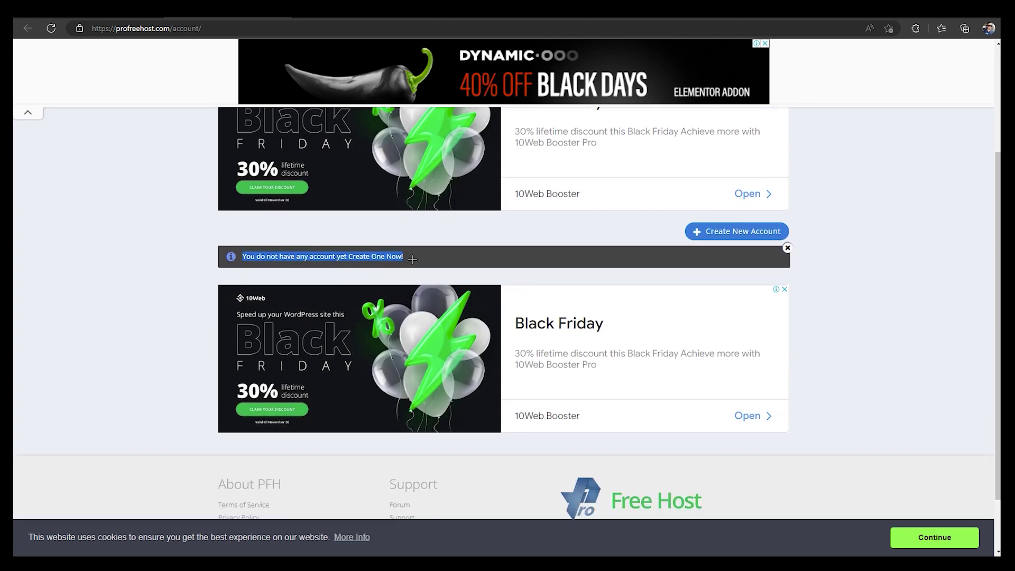
click(209, 267)
drag(238, 257, 418, 268)
scroll(437, 268, up, 2)
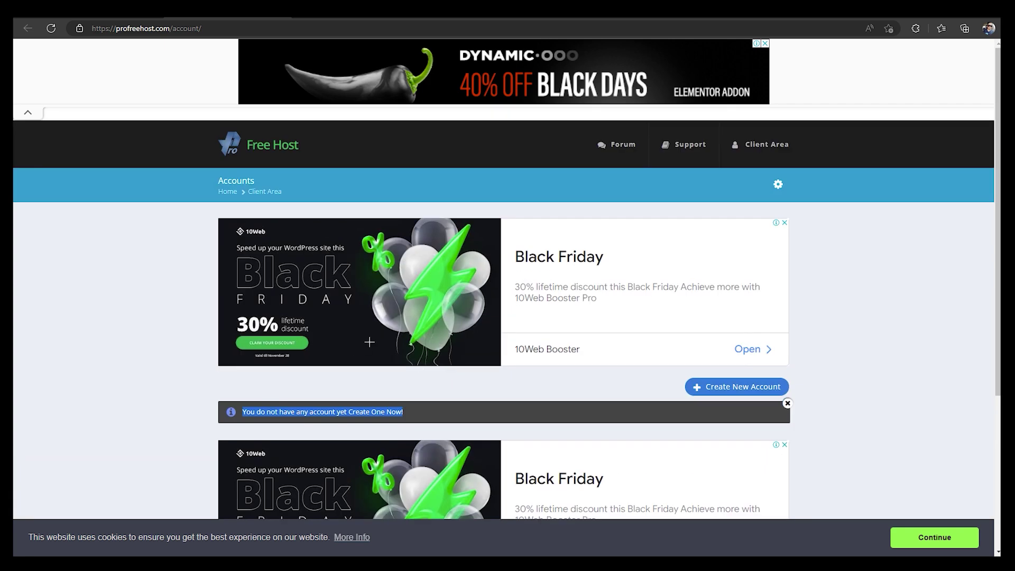
scroll(371, 337, down, 1)
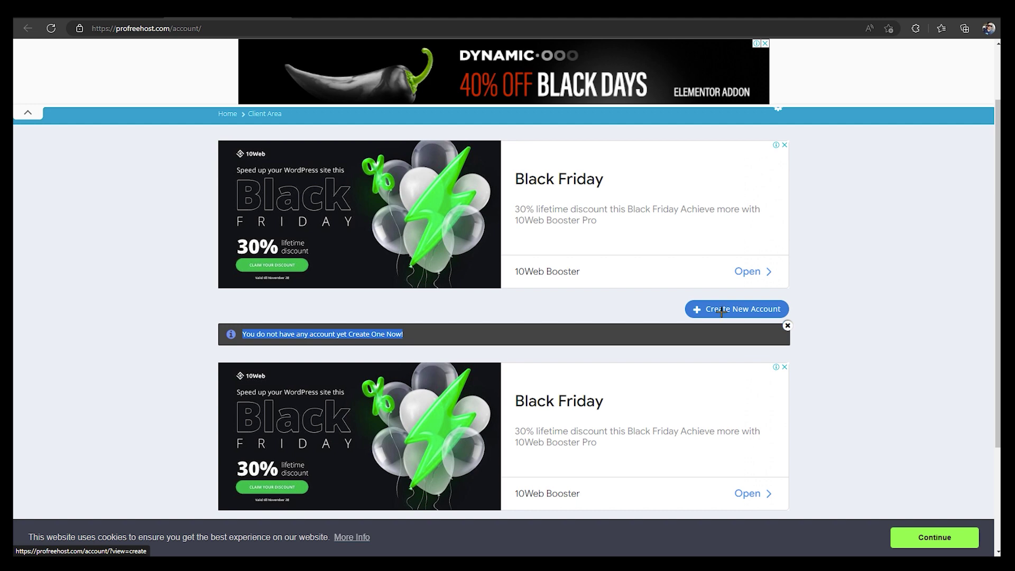
click(722, 309)
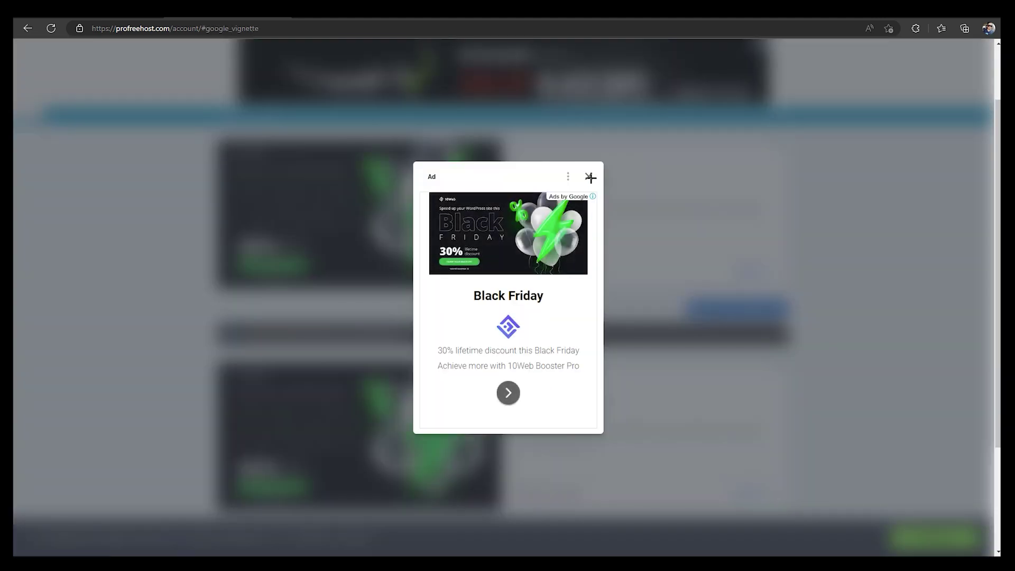
Step: Enter noregionwebsite as the website name and see it confirmed available on liveblog365.com
click(590, 178)
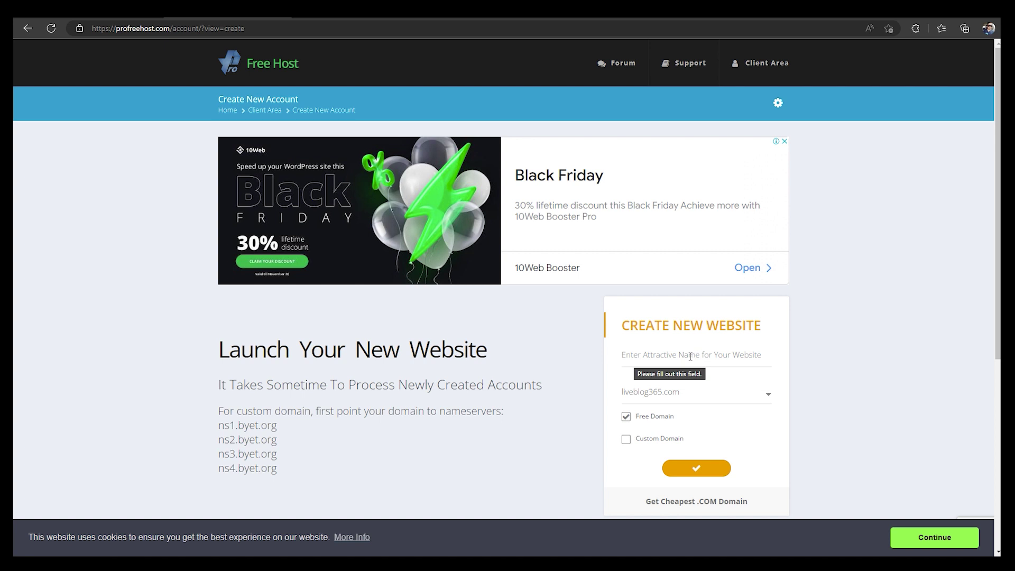
click(687, 354)
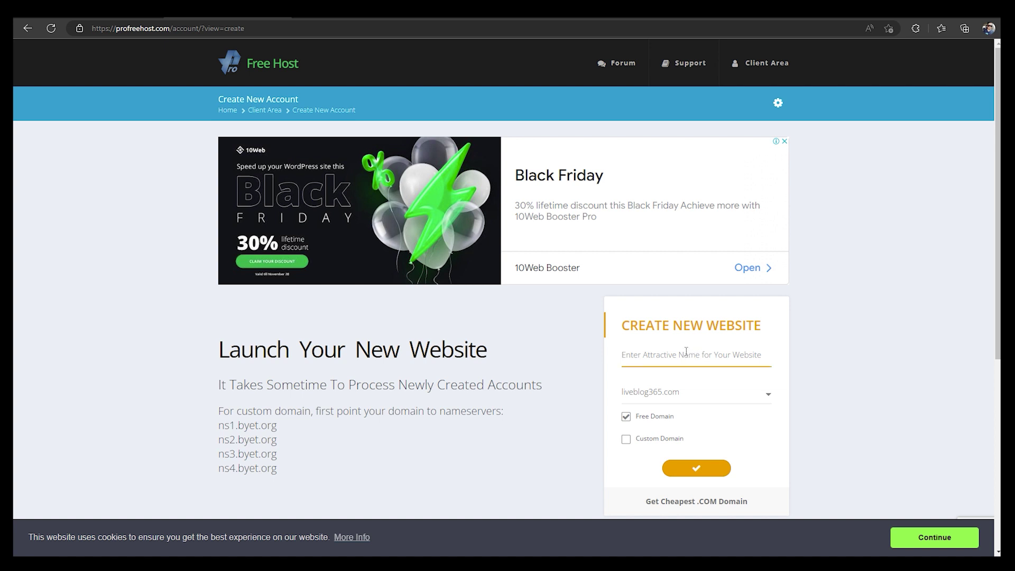
text(noreg)
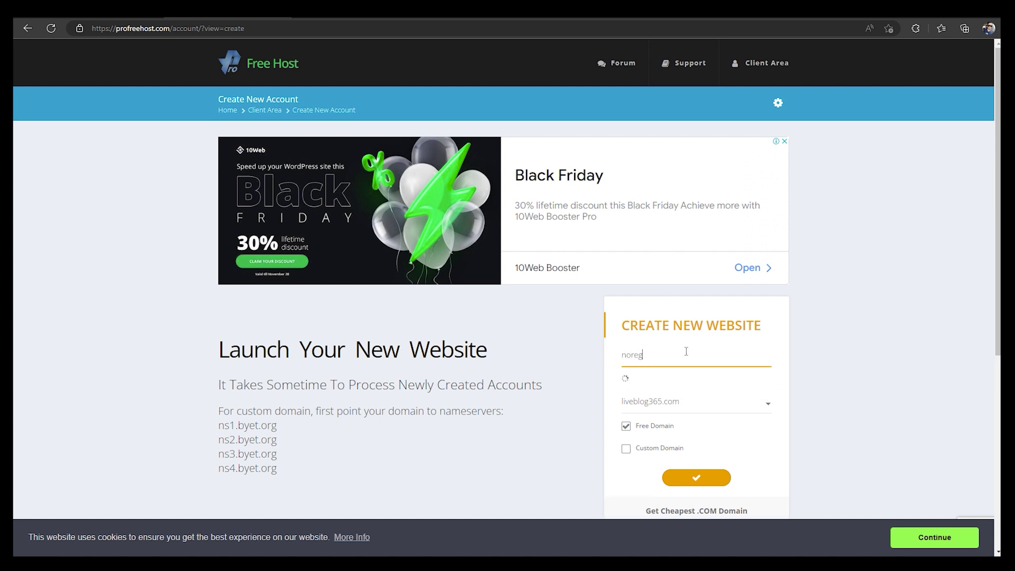
text(ionwebss)
text(ite)
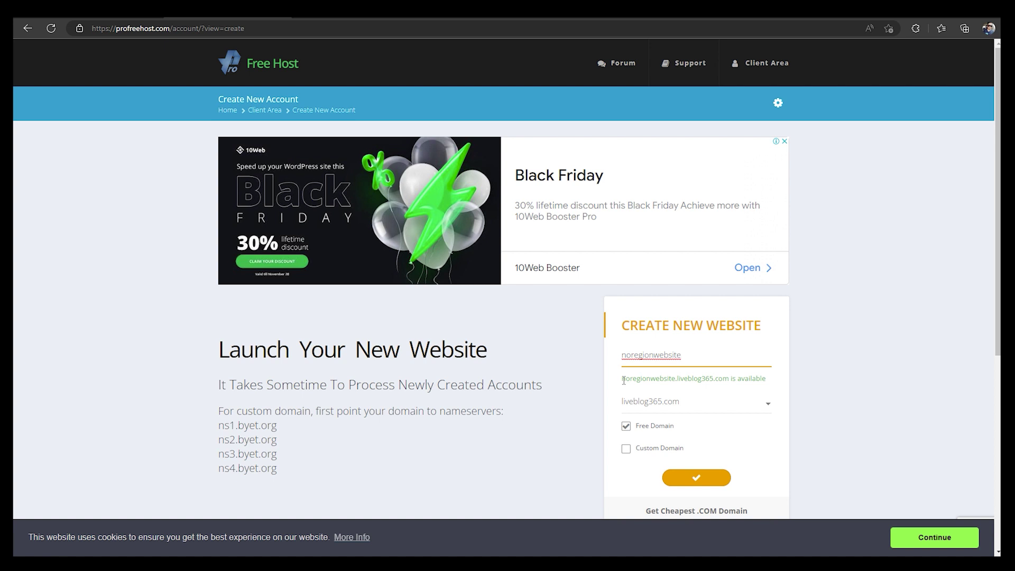
drag(624, 382, 747, 380)
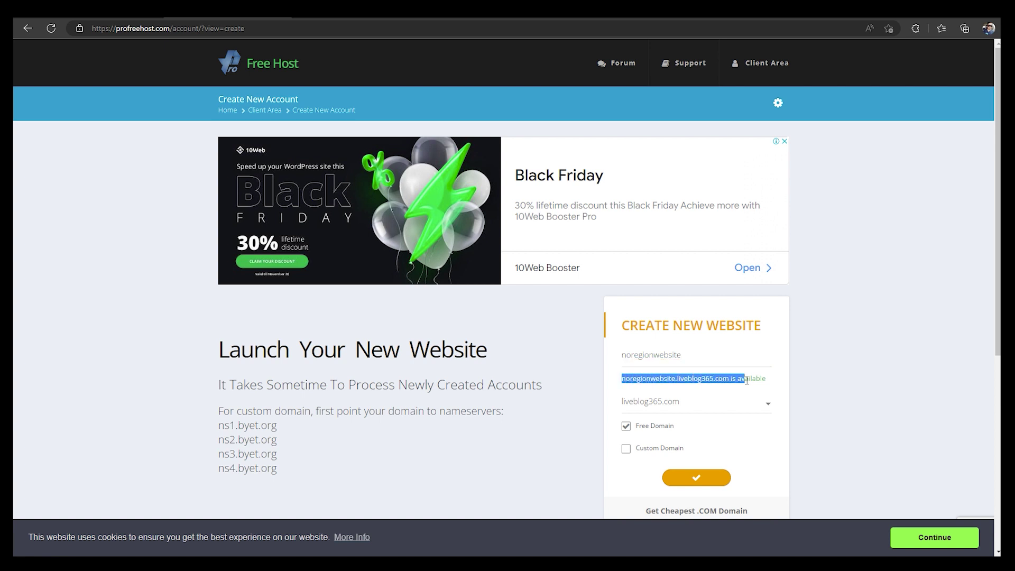
Step: Try the free domain choices ezyro.com and unaux.com, ending back on liveblog365.com
click(717, 403)
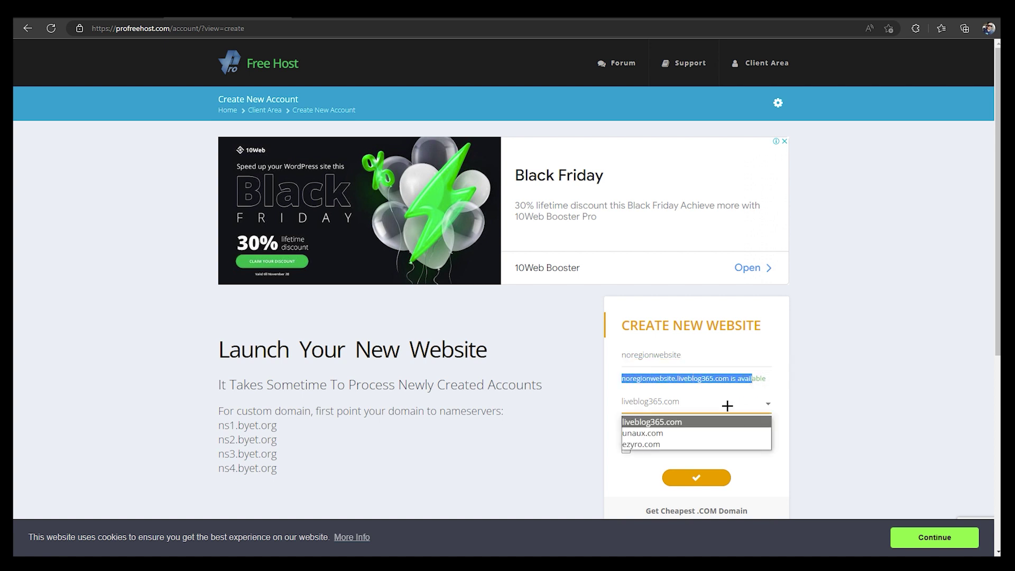
click(670, 444)
click(693, 402)
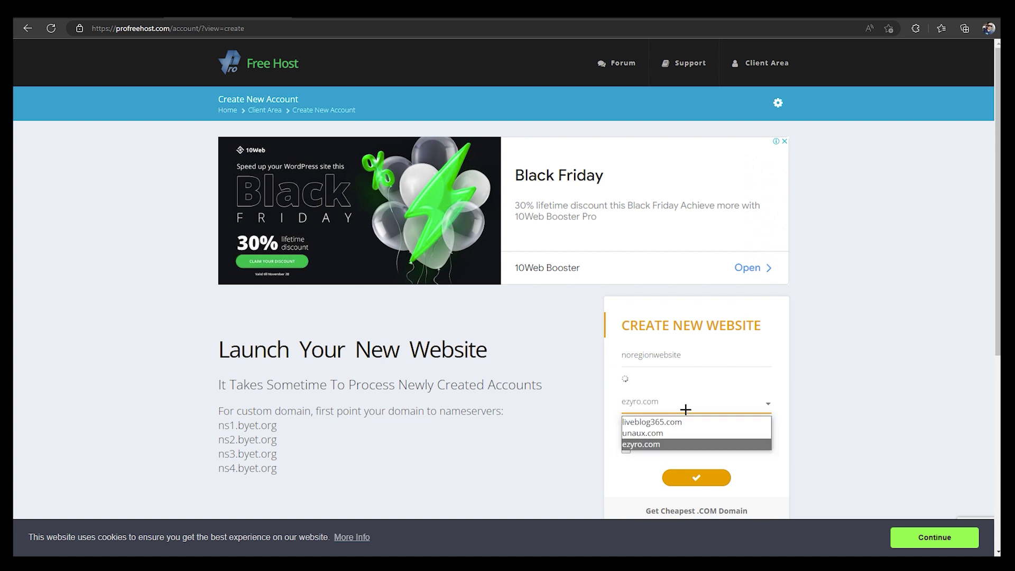
click(654, 433)
click(666, 403)
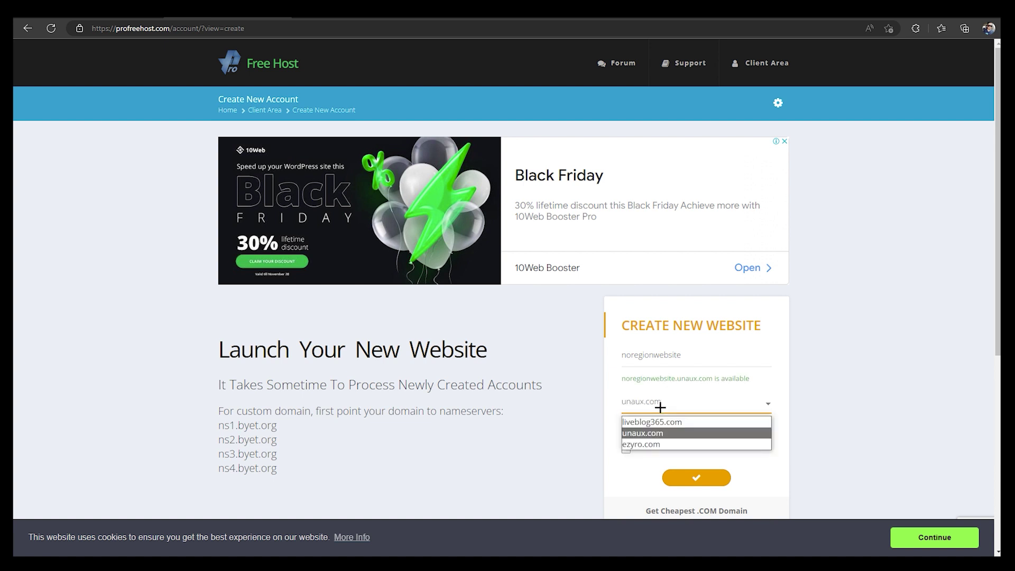
click(655, 422)
click(661, 409)
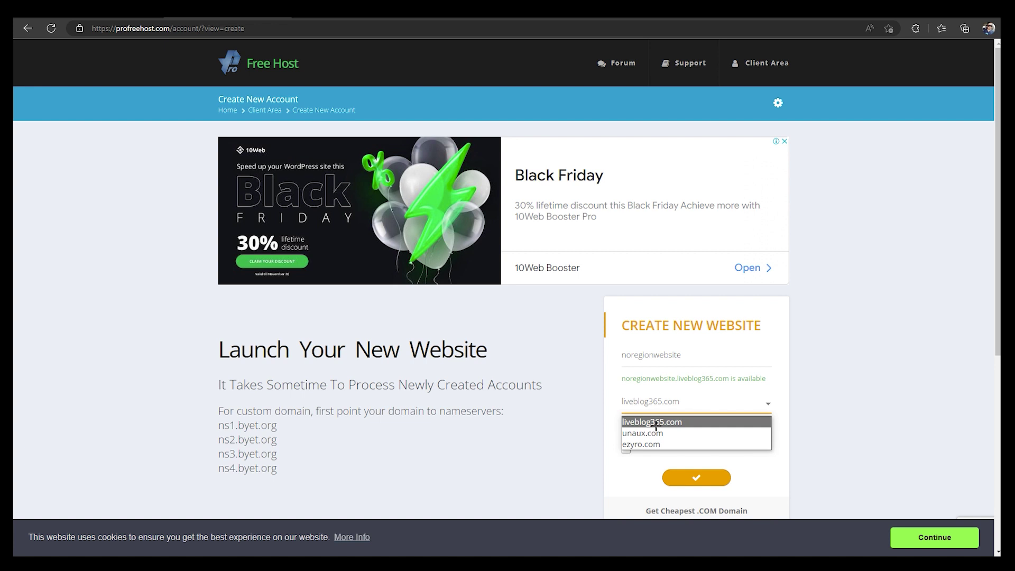
click(658, 405)
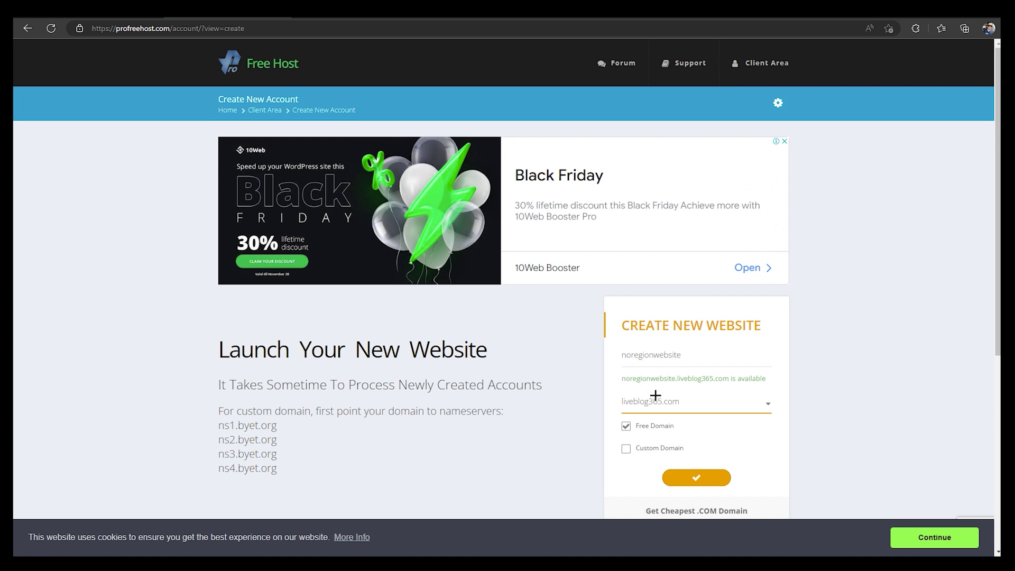
Step: Shorten the name to noregion, choose ezyro.com as a free domain and submit the new website
double_click(656, 356)
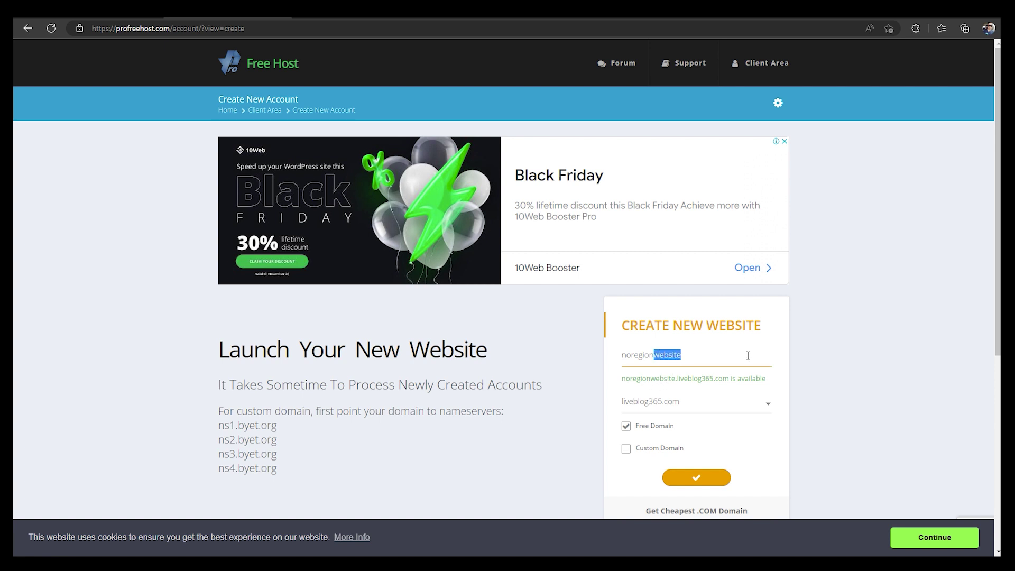
key(BackSpace)
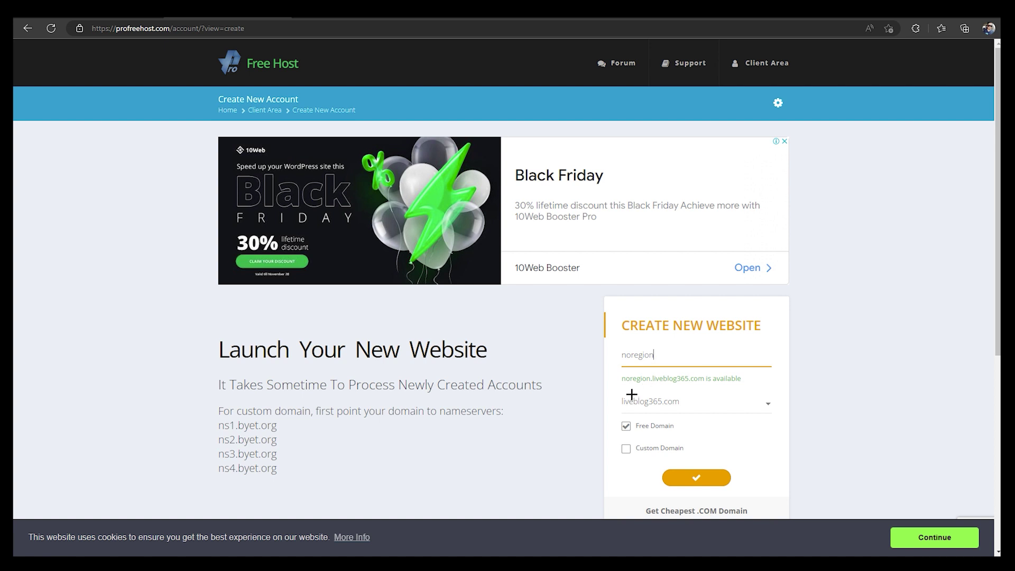
click(708, 405)
click(663, 442)
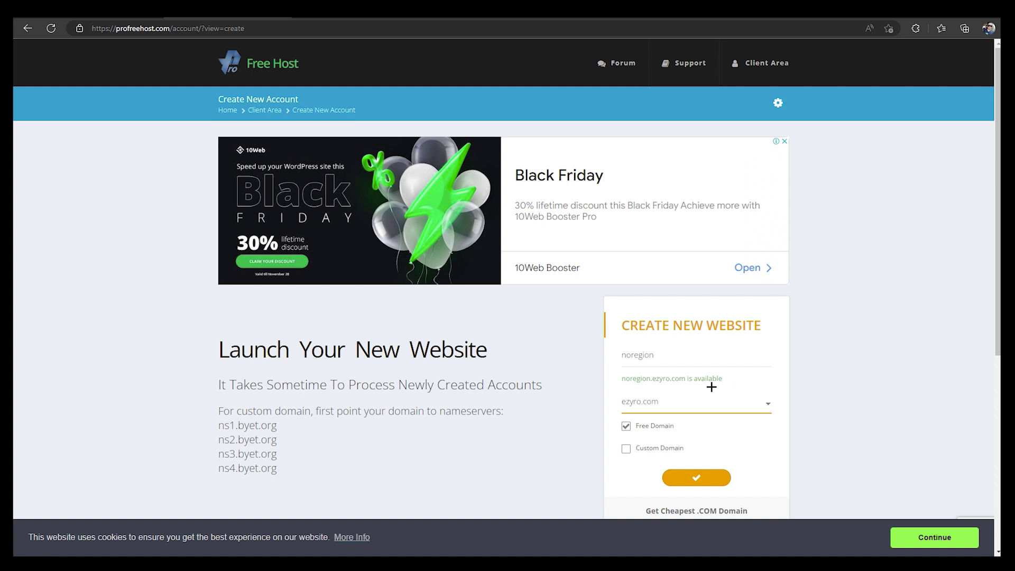
scroll(690, 397, down, 1)
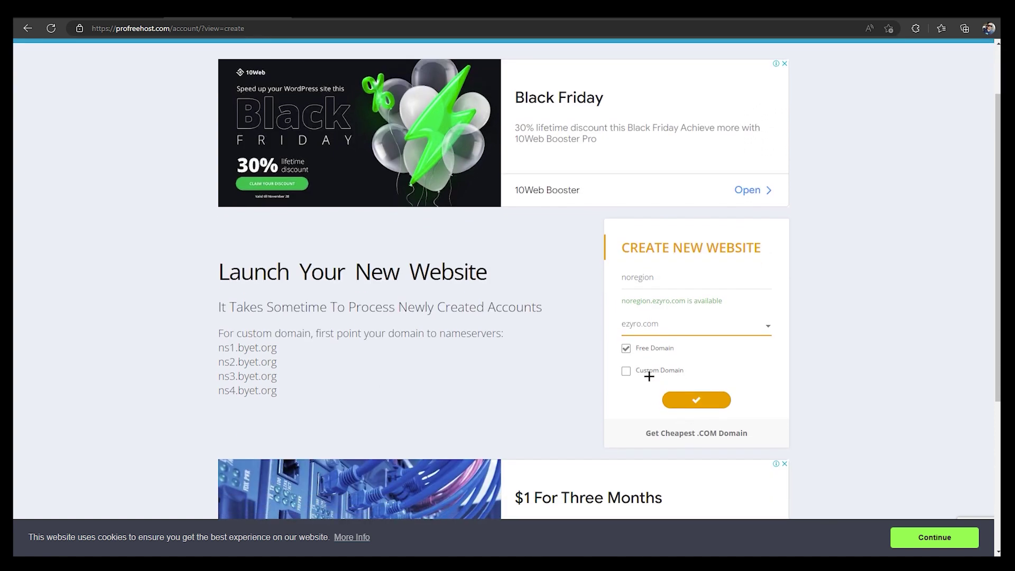
click(649, 373)
click(650, 317)
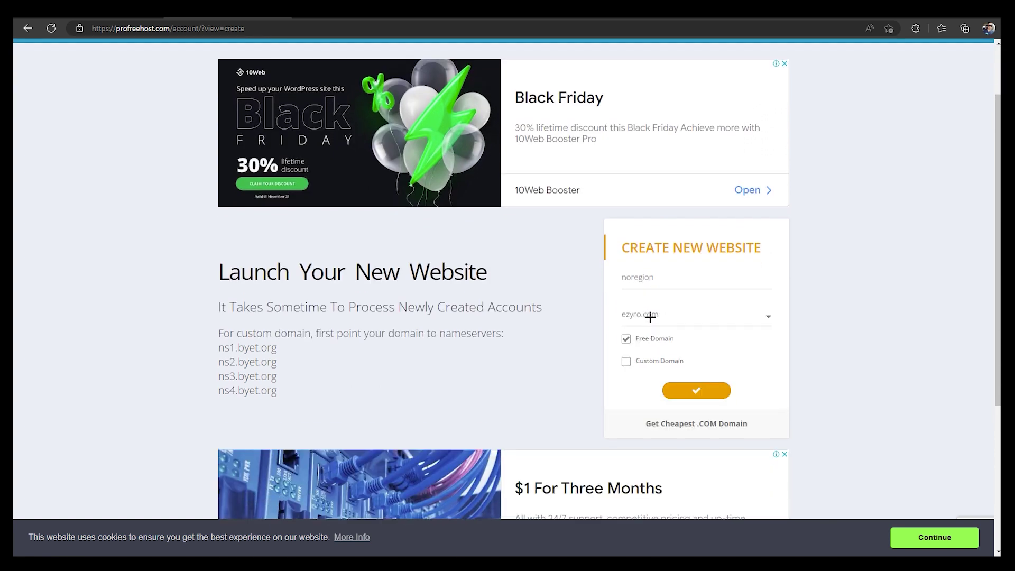
click(699, 392)
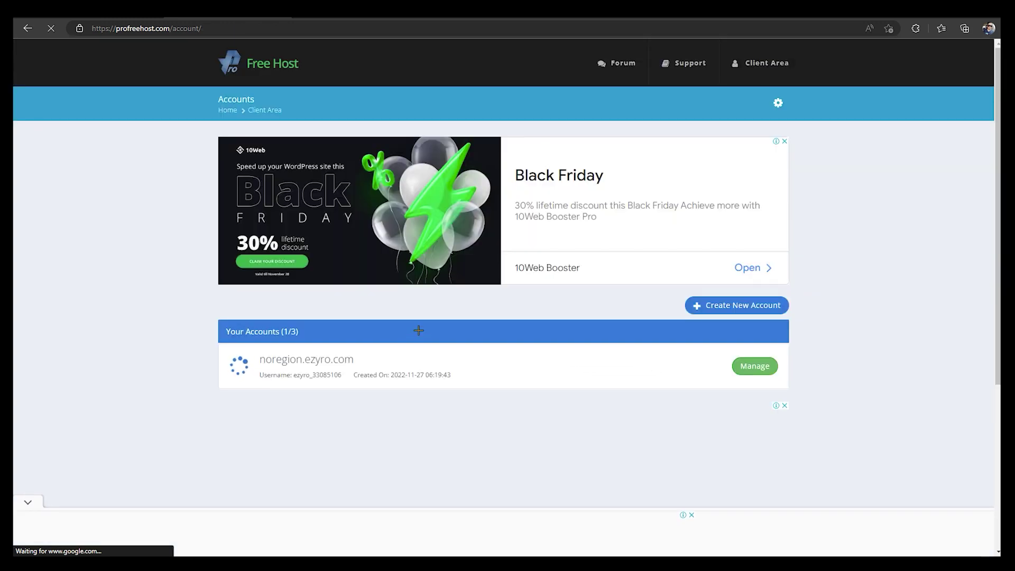
scroll(418, 330, down, 3)
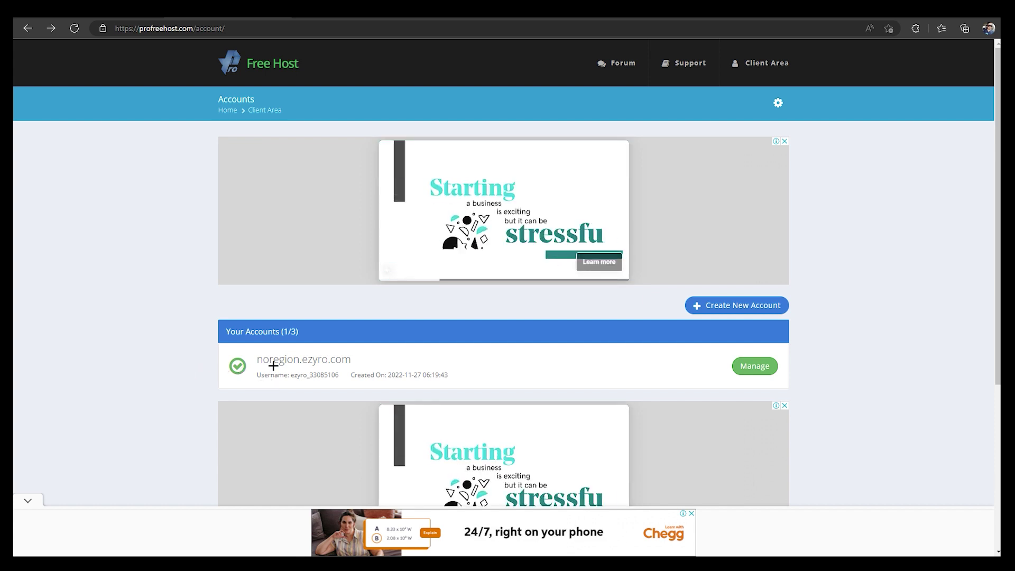
Step: Manage the noregion.ezyro.com account and launch its control panel
click(759, 367)
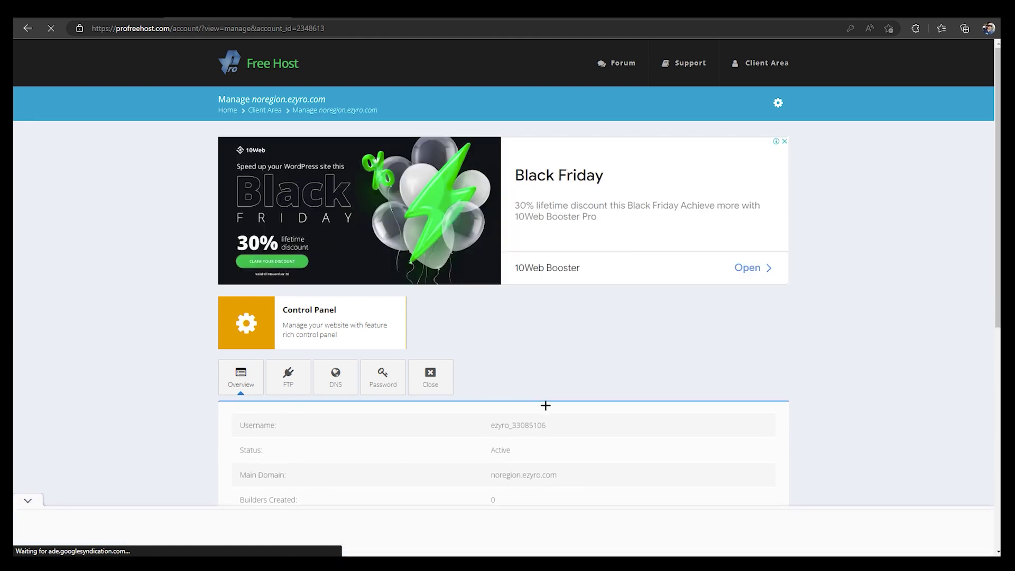
scroll(447, 379, down, 2)
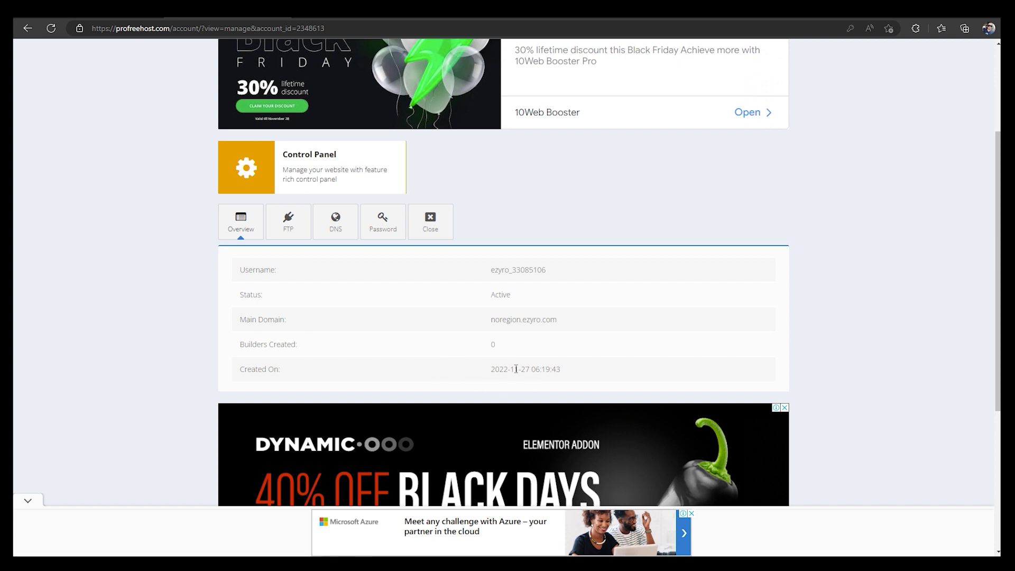
scroll(296, 322, up, 5)
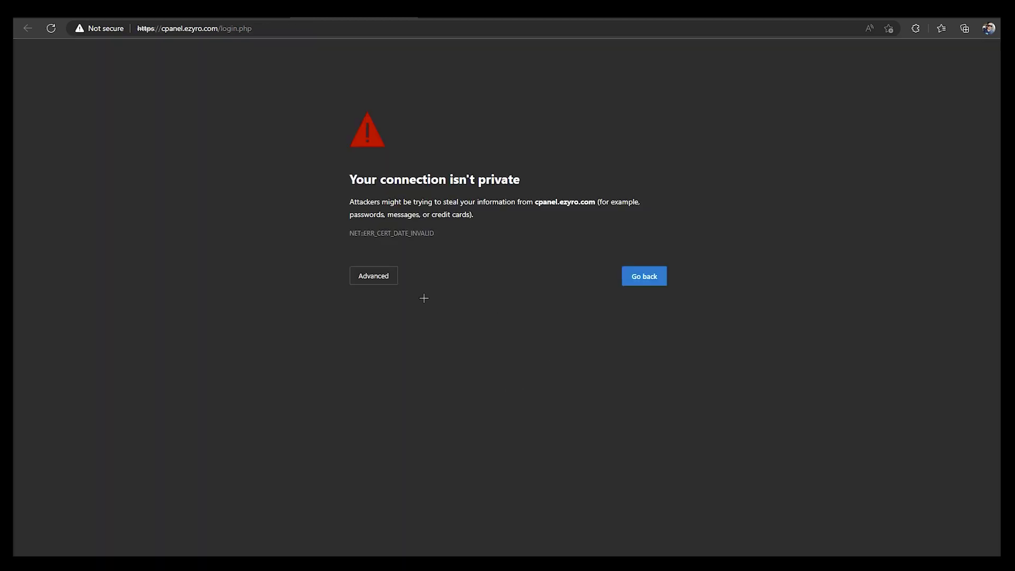
Step: Proceed past the expired certificate warning to cpanel.ezyro.com and confirm resubmitting the login form
click(374, 276)
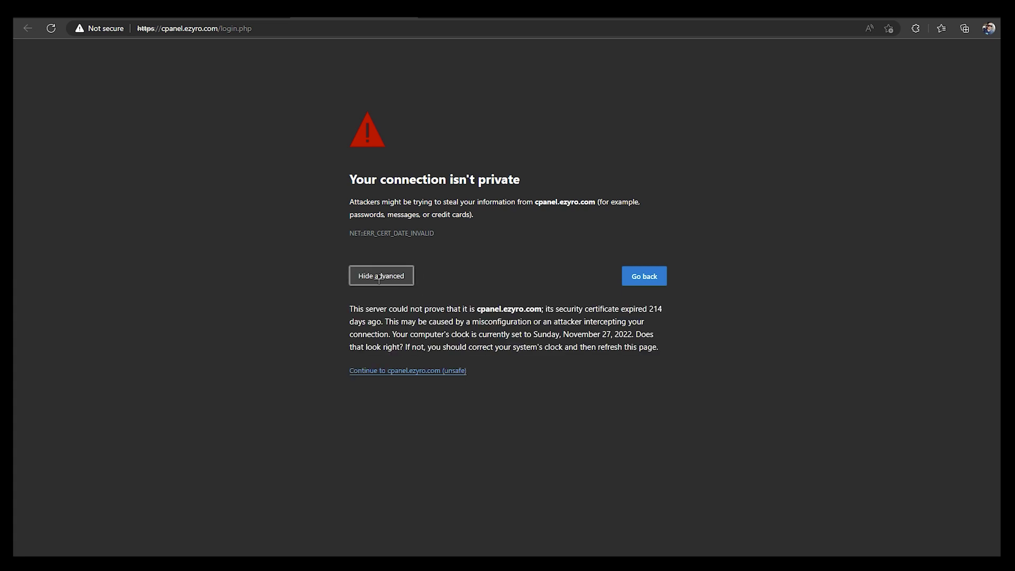
click(451, 370)
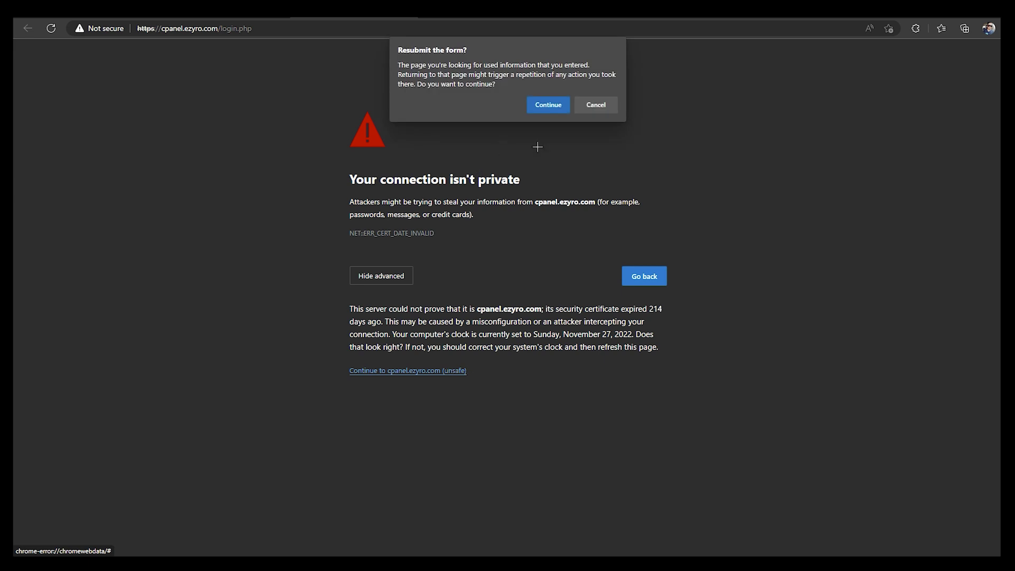
click(549, 105)
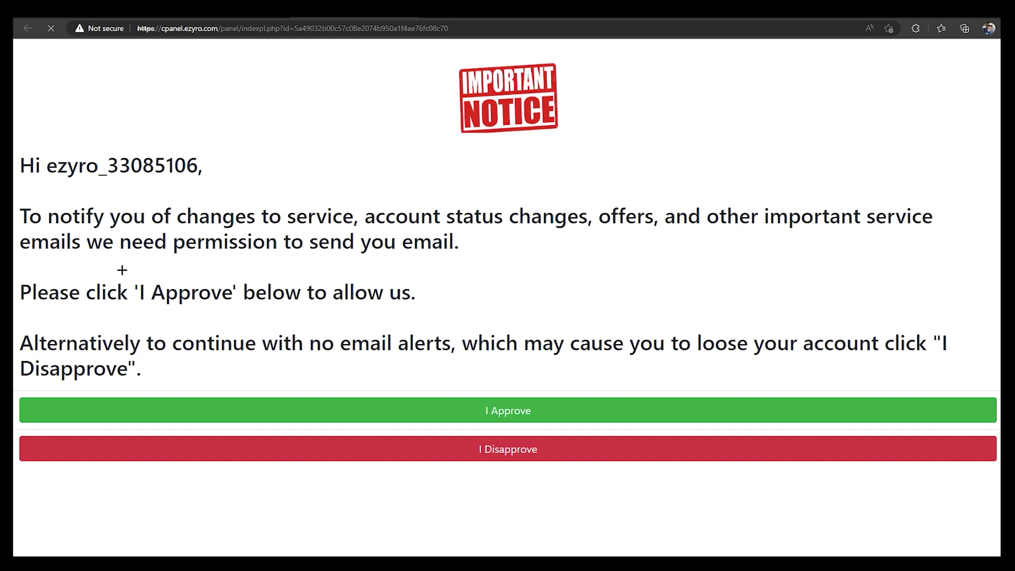
Step: Approve service emails with I Approve to reach the control panel dashboard
click(512, 410)
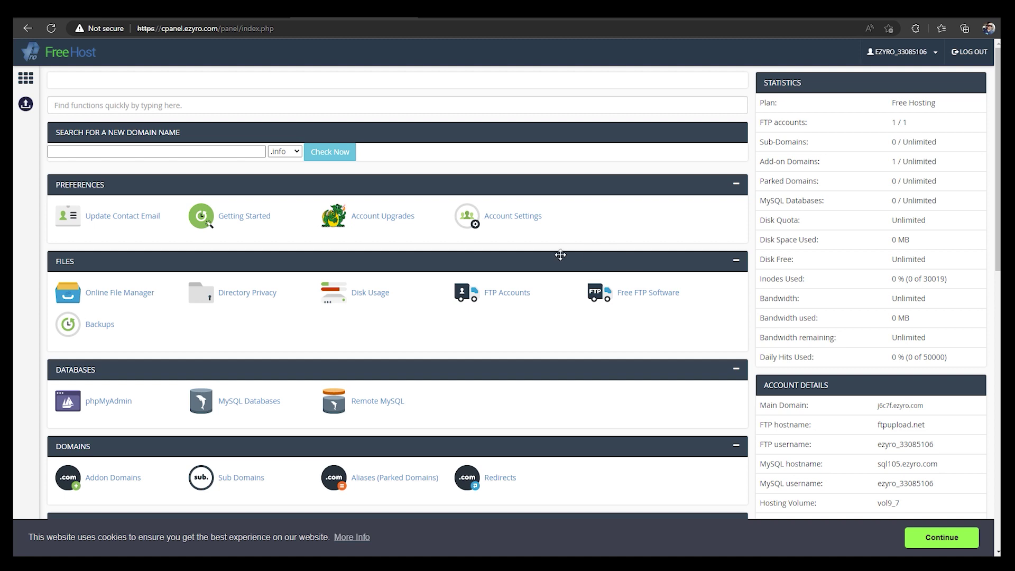
scroll(490, 213, down, 5)
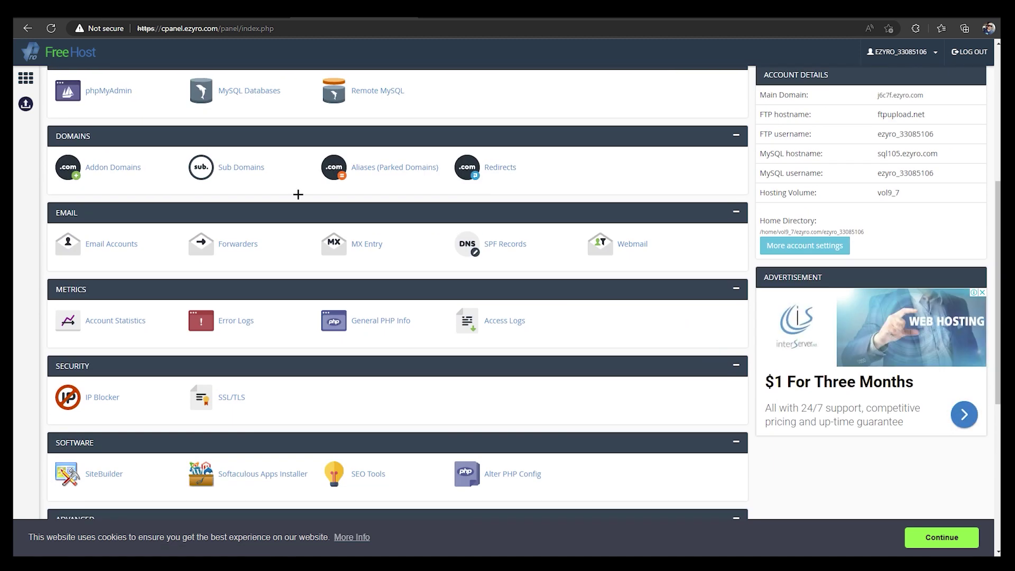
scroll(444, 199, down, 5)
scroll(265, 224, up, 4)
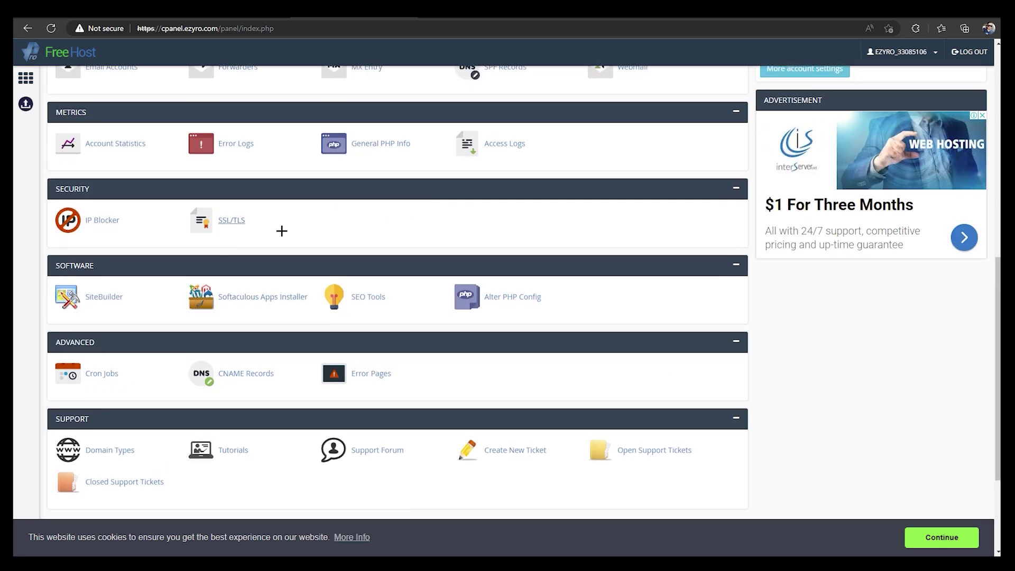
scroll(341, 226, up, 5)
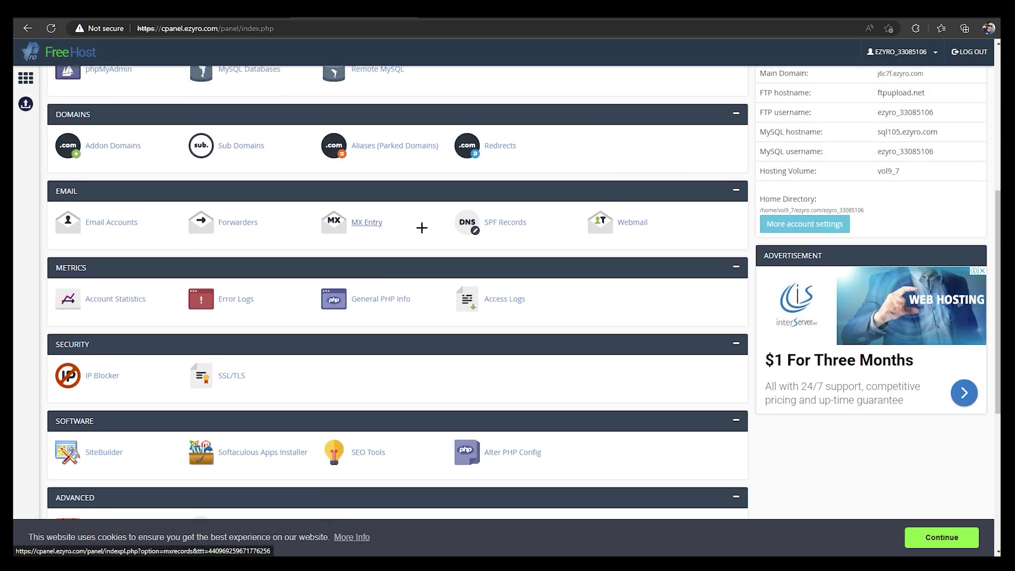
scroll(429, 228, up, 3)
scroll(428, 229, up, 2)
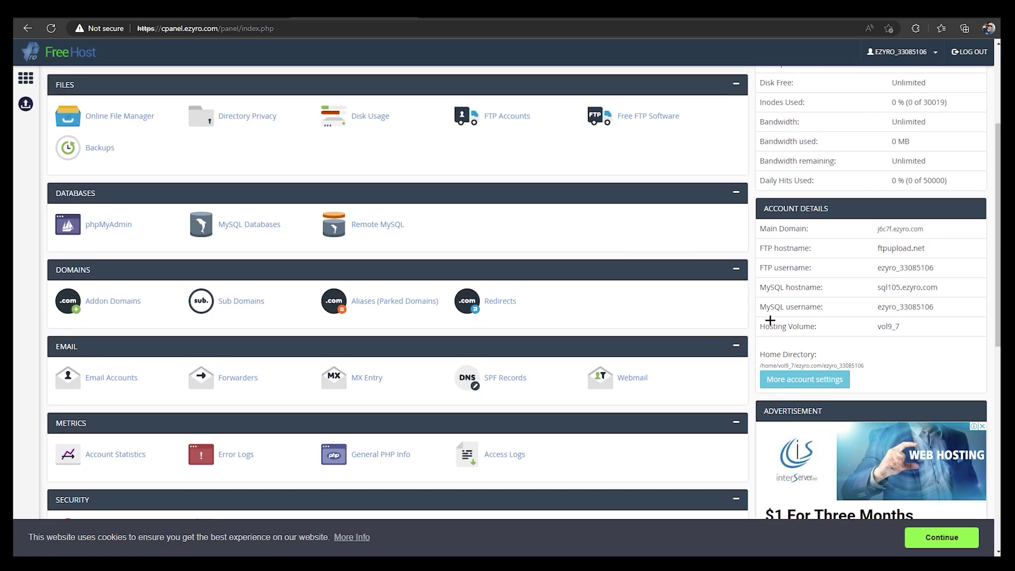
scroll(934, 342, up, 5)
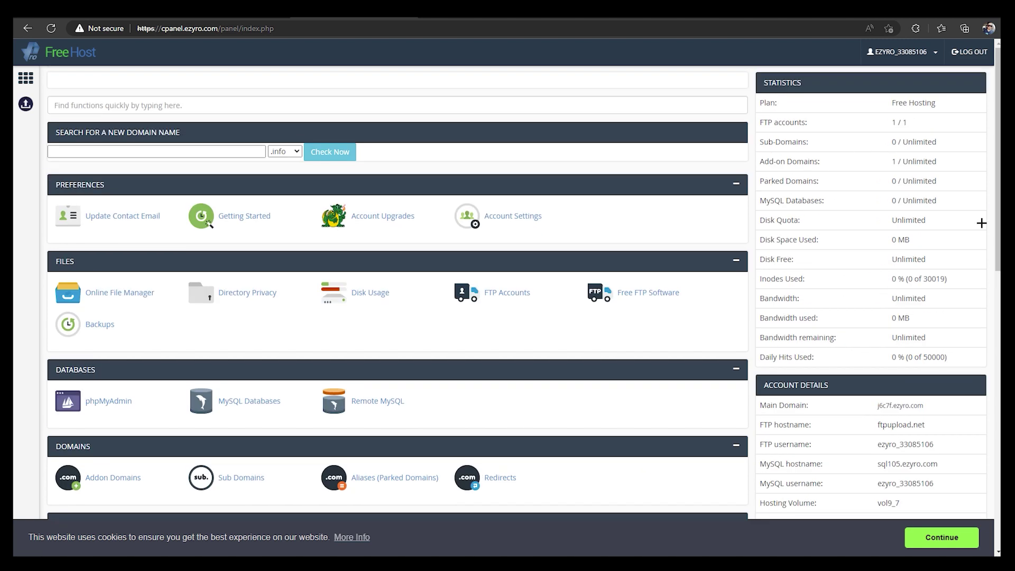
scroll(980, 223, down, 5)
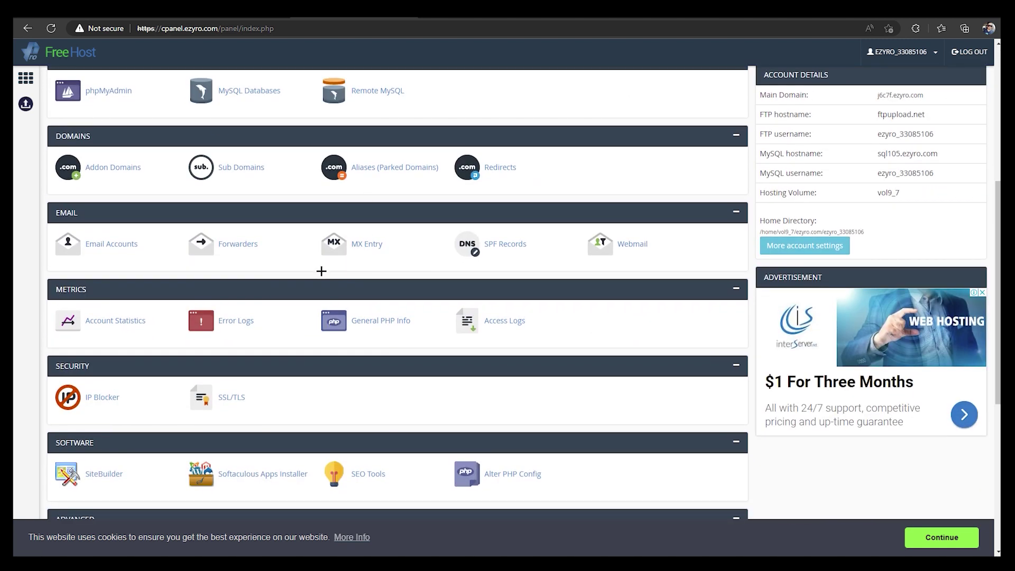
scroll(322, 272, down, 3)
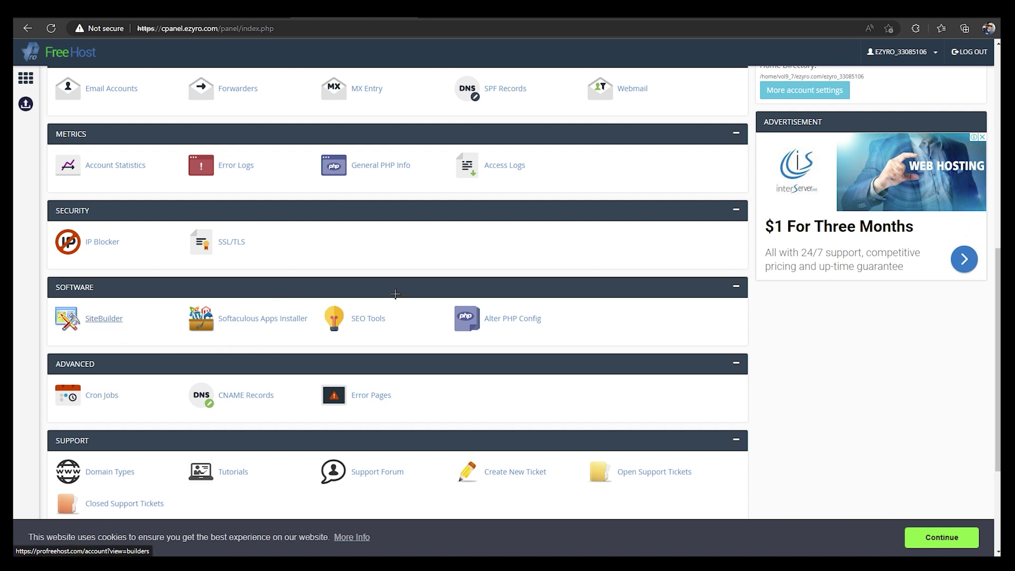
Step: Launch the Softaculous Apps Installer from the control panel's Software section
click(104, 318)
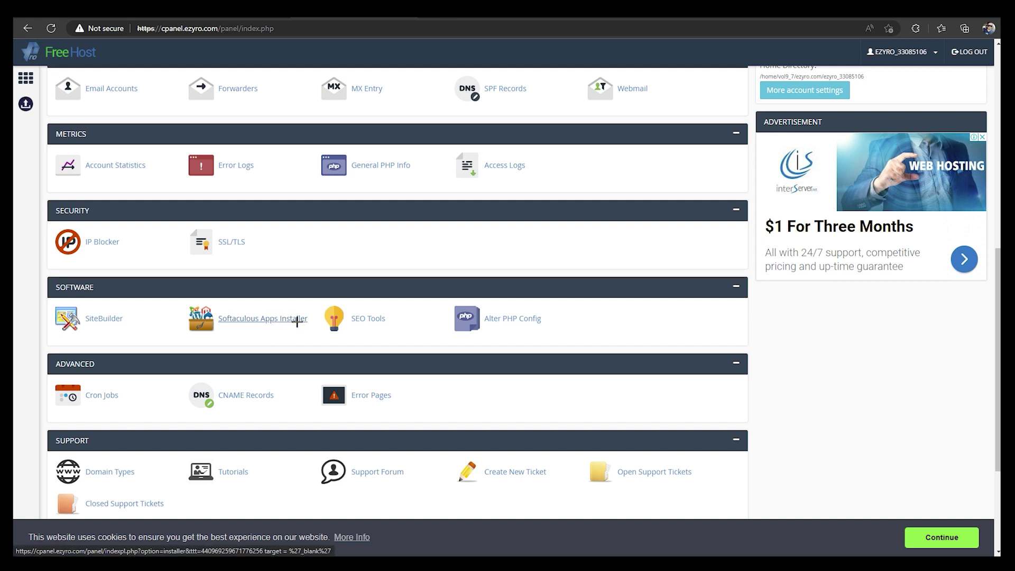
click(298, 320)
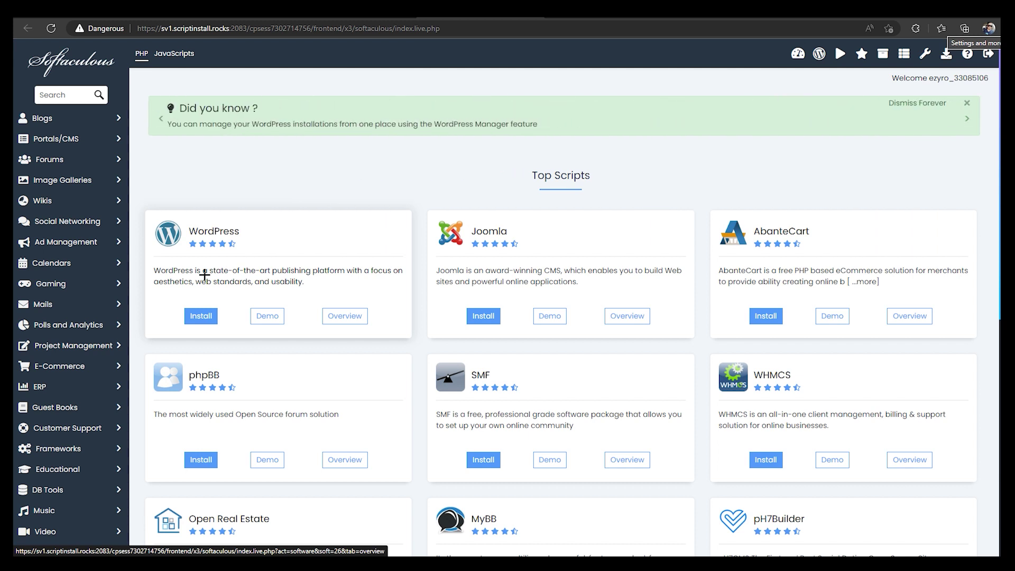
Step: Start the WordPress install for noregion.ezyro.com, checking protocol, directory and keeping version 6.1.1
click(211, 317)
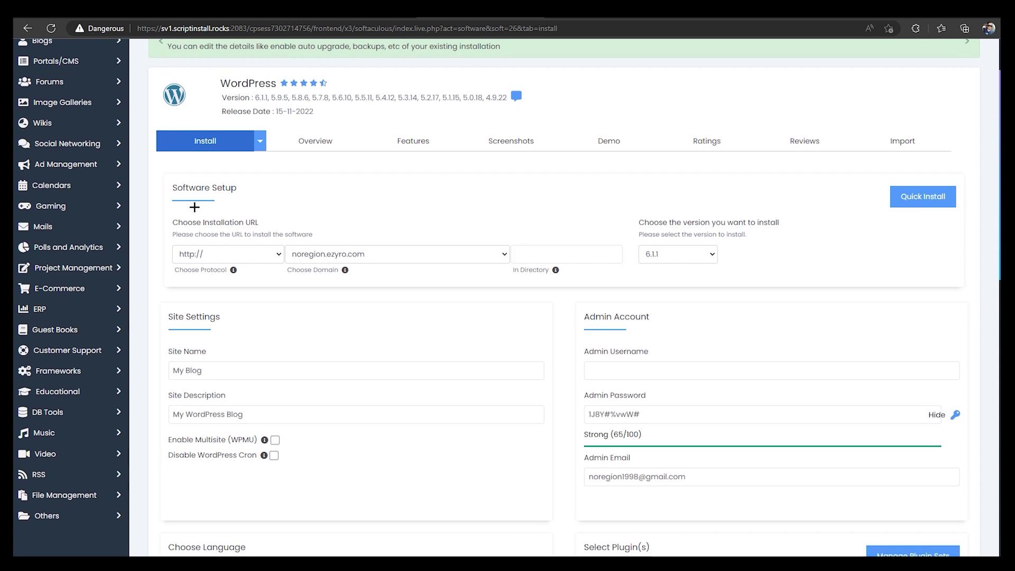
click(226, 255)
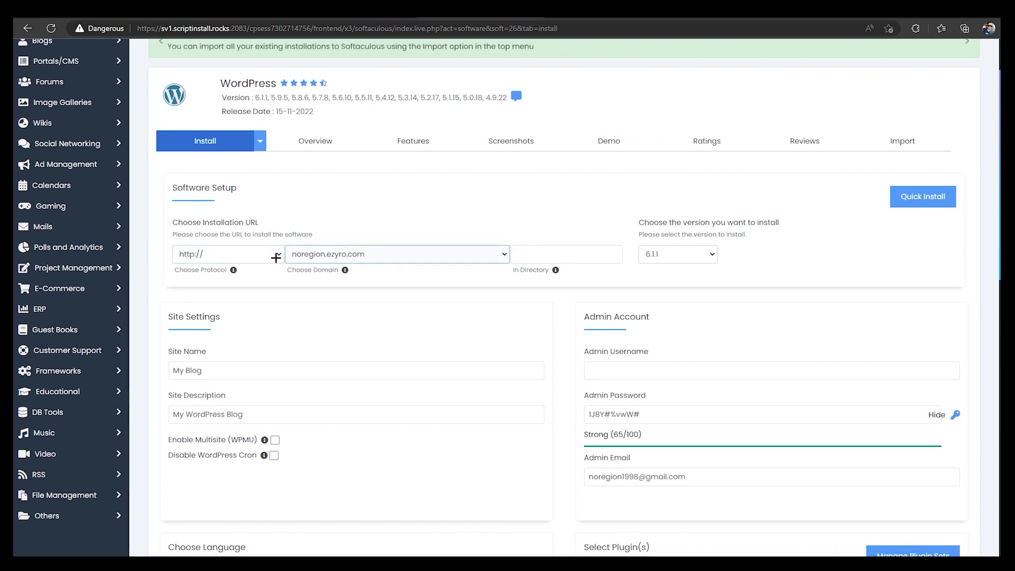
click(550, 254)
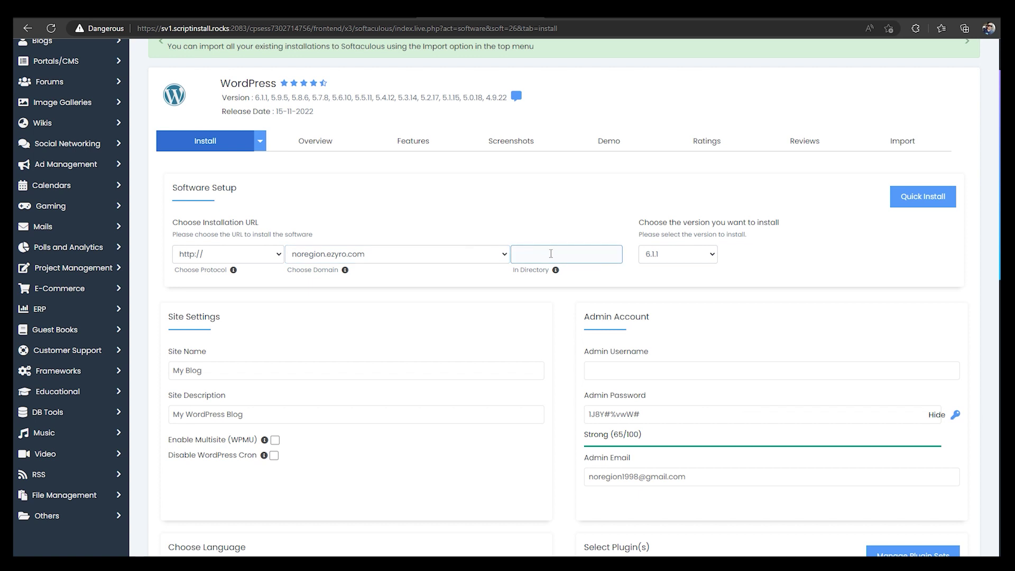
click(660, 253)
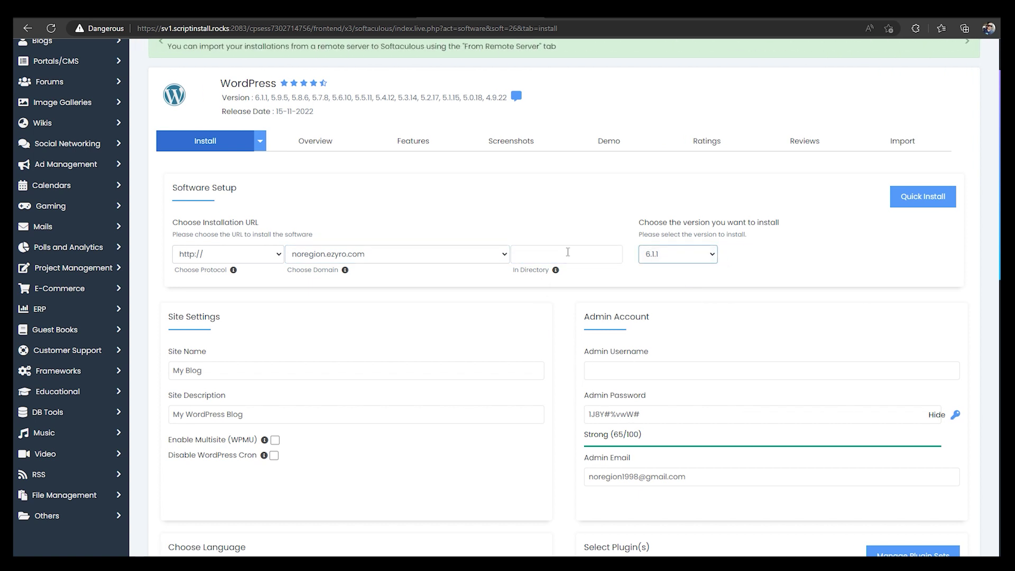
click(142, 264)
key(Tab)
key(Tab)
click(689, 254)
click(689, 255)
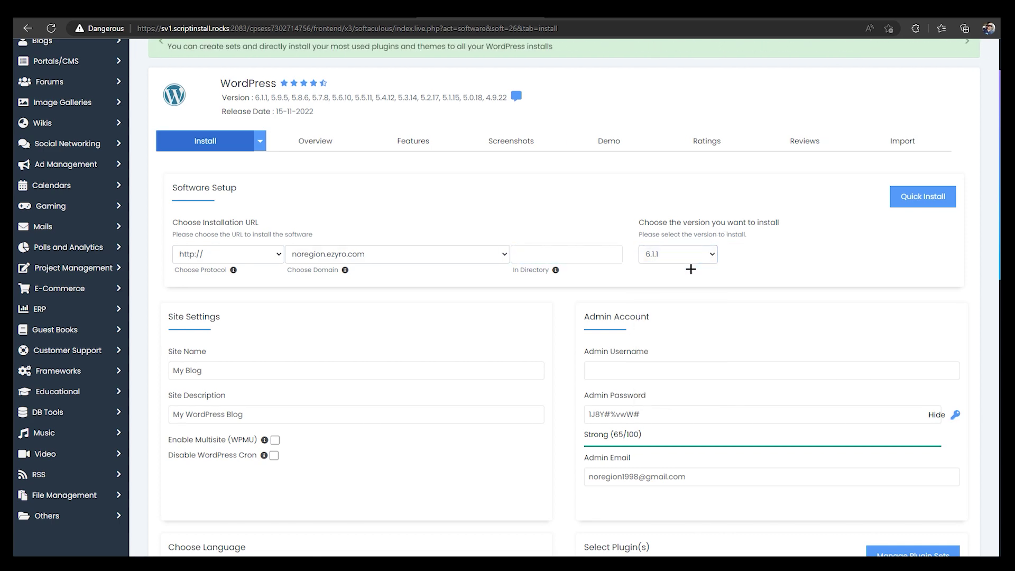
scroll(264, 340, down, 3)
scroll(264, 340, down, 2)
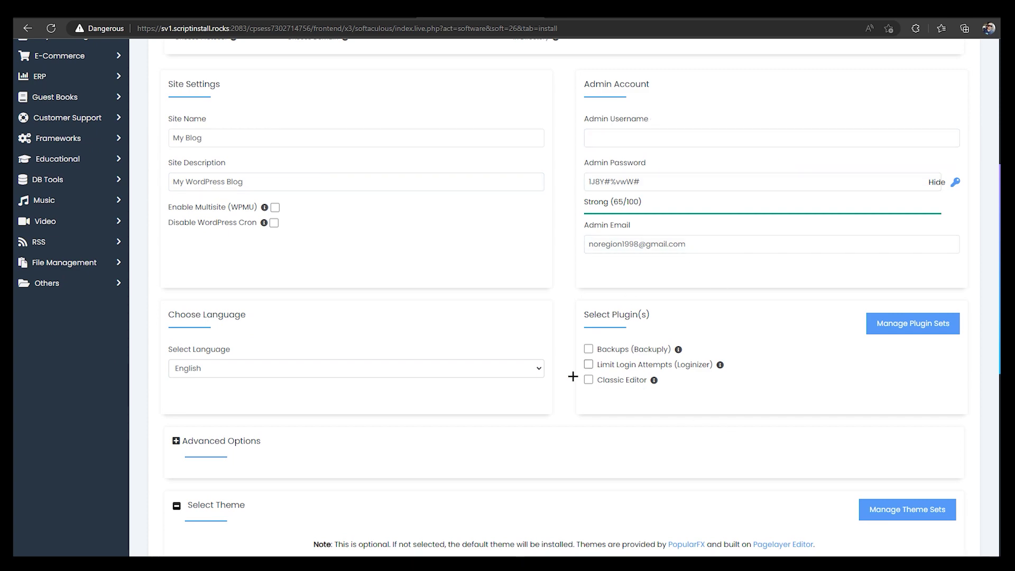
scroll(405, 433, down, 4)
scroll(476, 460, down, 2)
scroll(525, 482, down, 1)
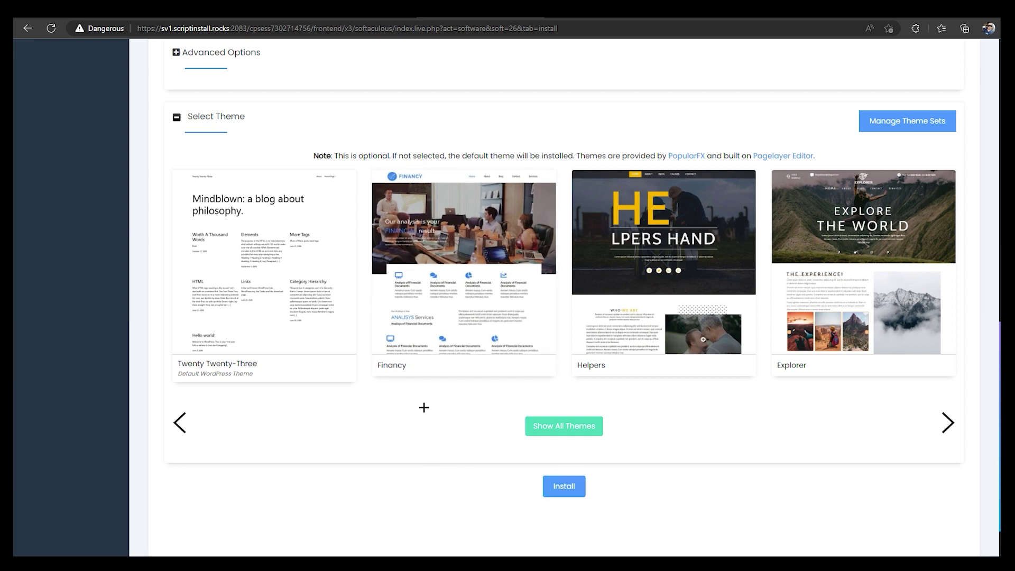
scroll(421, 404, up, 5)
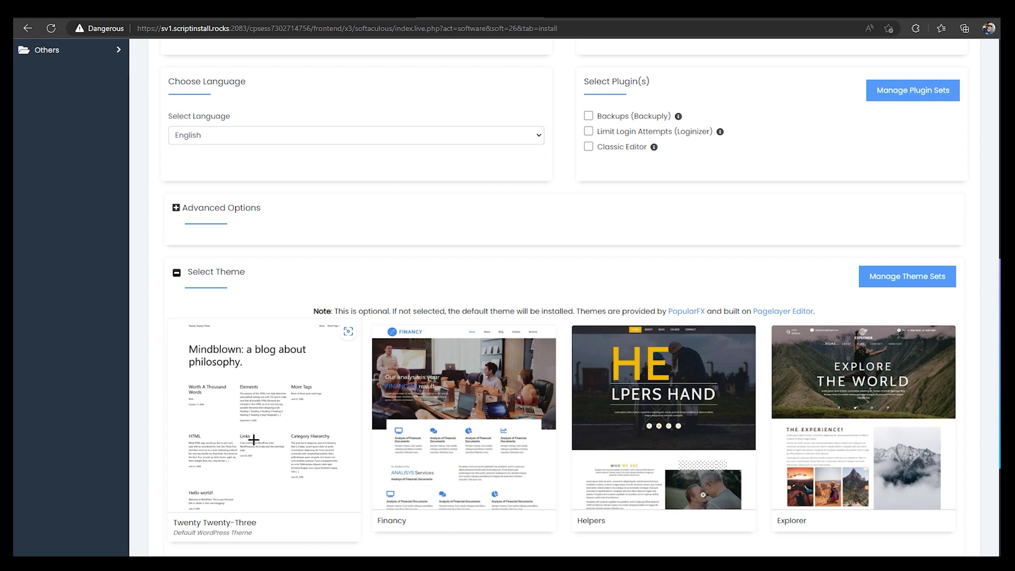
scroll(254, 439, down, 3)
scroll(253, 357, down, 3)
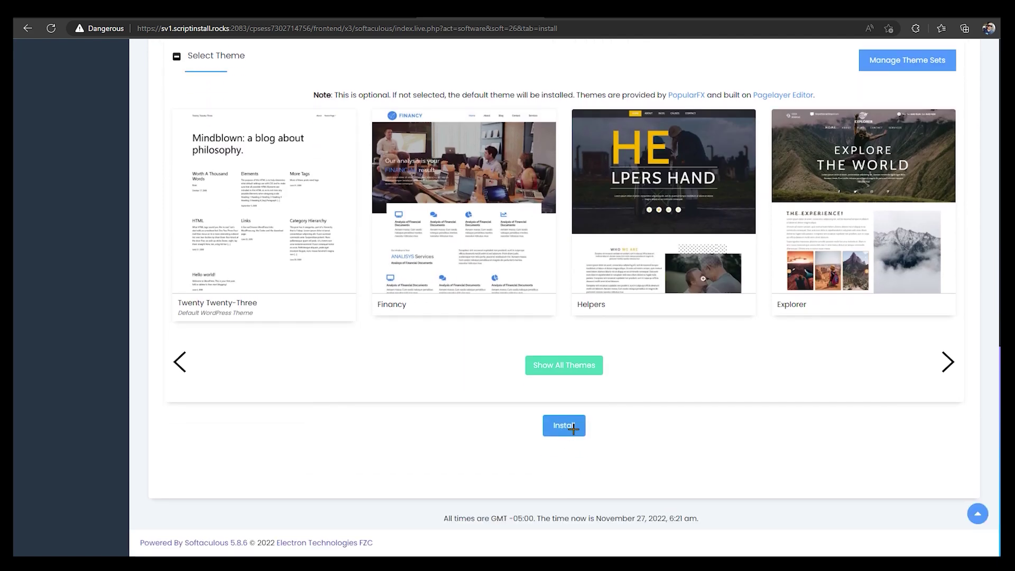
scroll(476, 397, up, 3)
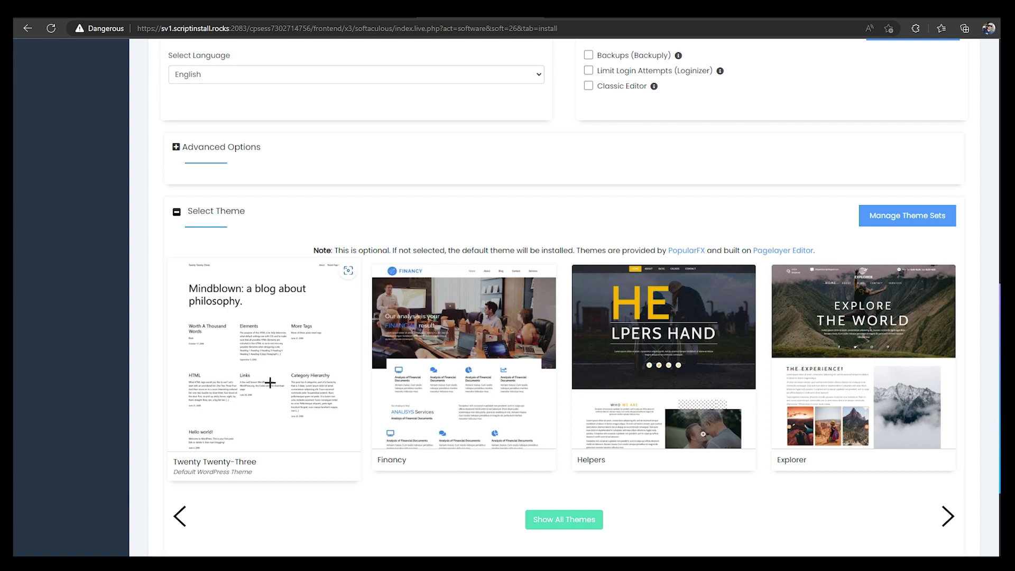
scroll(229, 435, up, 1)
scroll(229, 435, up, 5)
scroll(159, 444, up, 2)
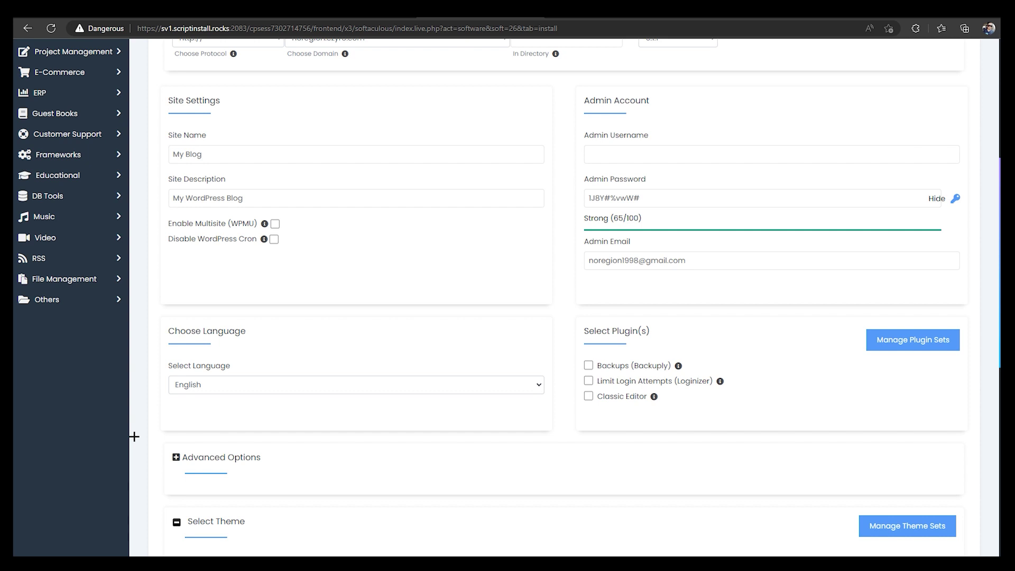
scroll(156, 421, down, 5)
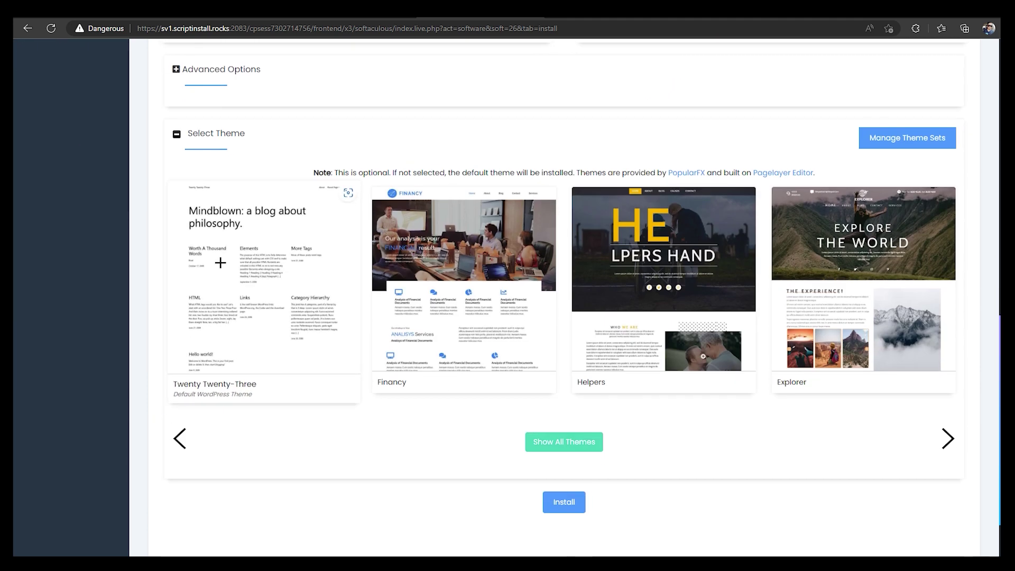